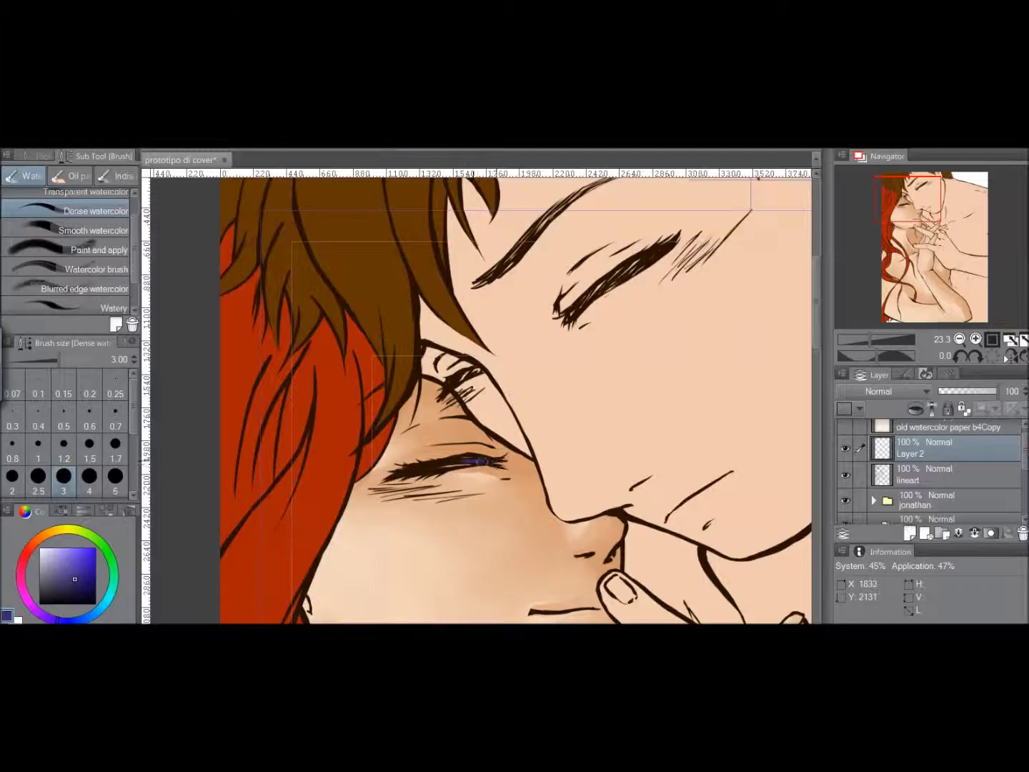
Paint dark blue along the red-haired woman's closed eyelid with the Watery brush at size 4 and blend it at size 1.7.
{"action": "key", "text": "e"}
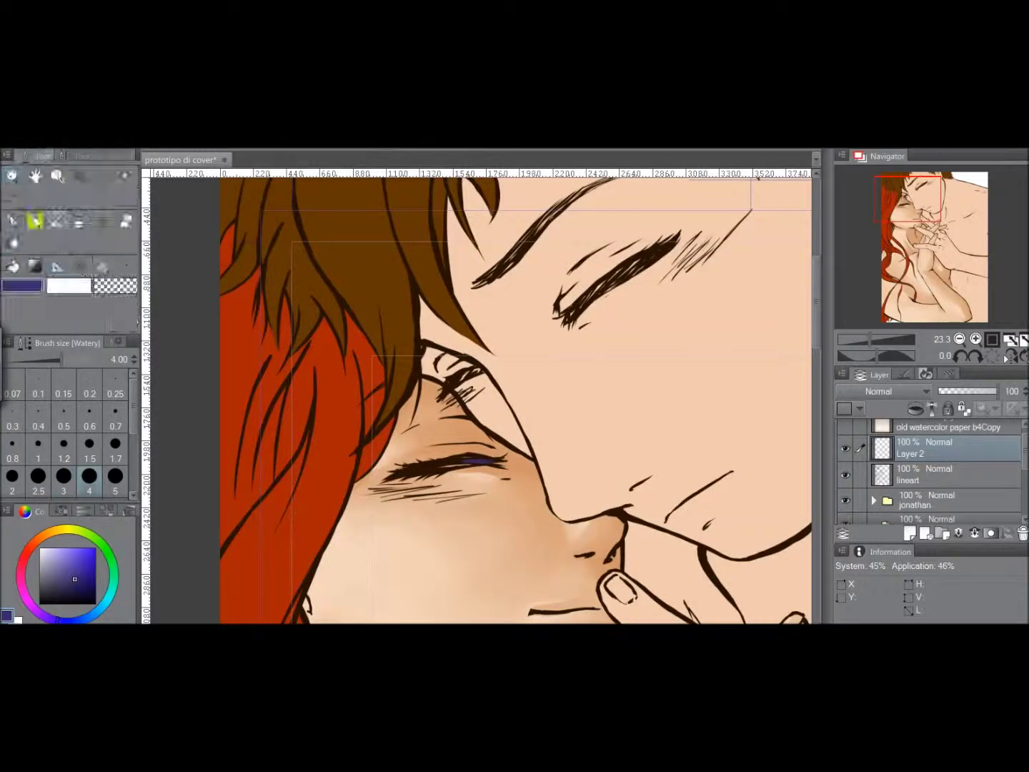
{"action": "key", "text": "b"}
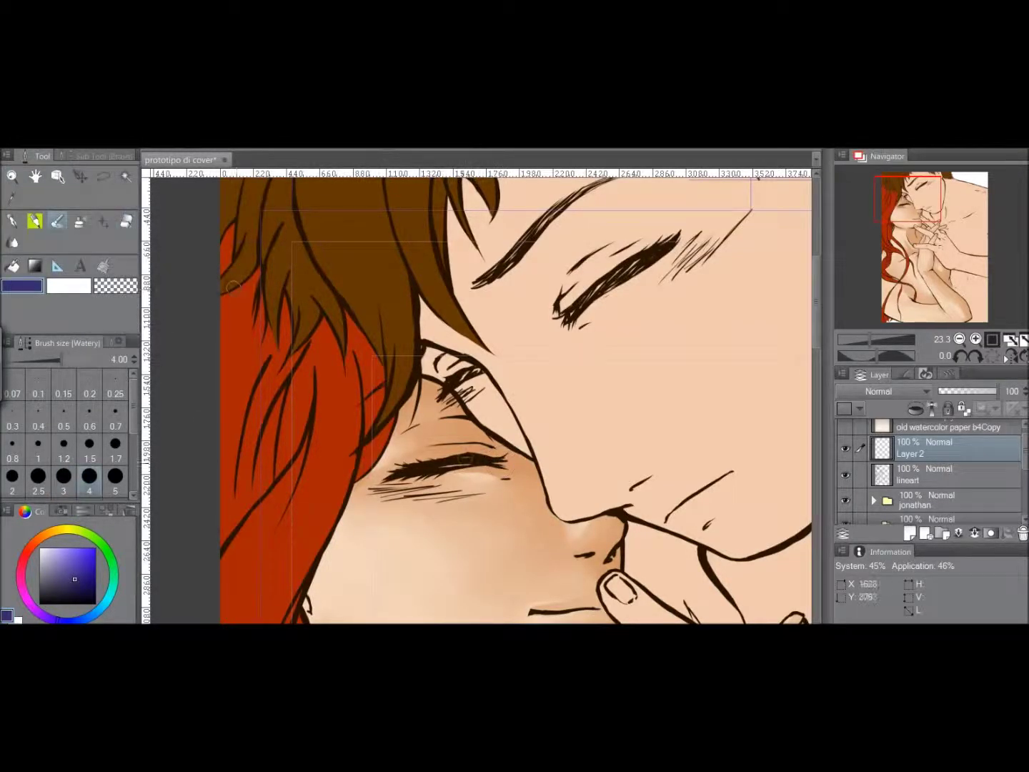
{"action": "mouse_move", "coordinate": [472, 459]}
{"action": "left_mouse_down"}
{"action": "mouse_move", "coordinate": [501, 460]}
{"action": "mouse_move", "coordinate": [413, 466]}
{"action": "left_mouse_up"}
{"action": "left_click", "coordinate": [12, 243]}
{"action": "left_click", "coordinate": [114, 449]}
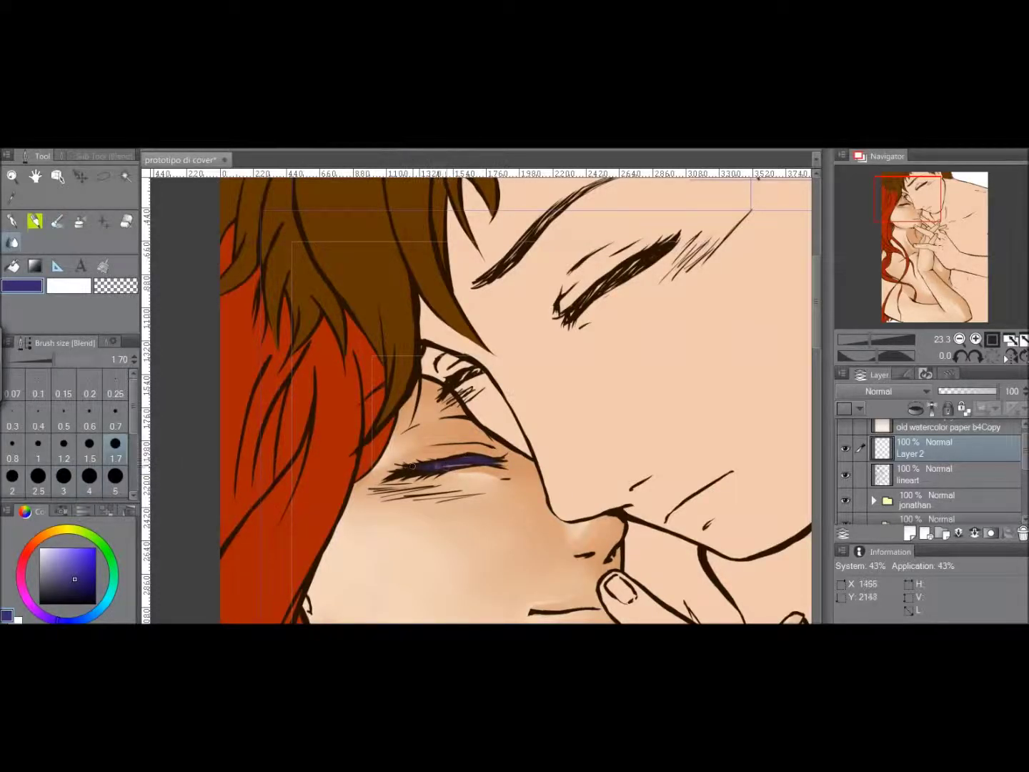
{"action": "left_click_drag", "start_coordinate": [429, 470], "coordinate": [477, 463]}
Shift the hue to a slightly purer blue, paint the eyelid's inner end and blend the strokes.
{"action": "left_click", "coordinate": [67, 619]}
{"action": "key", "text": "b"}
{"action": "mouse_move", "coordinate": [486, 456]}
{"action": "left_mouse_down"}
{"action": "mouse_move", "coordinate": [479, 462]}
{"action": "mouse_move", "coordinate": [499, 459]}
{"action": "mouse_move", "coordinate": [484, 463]}
{"action": "left_mouse_up"}
{"action": "key", "text": "j"}
Fill the remaining gaps in the blue eyelid with the Watery brush at sizes 2.5 and 2, blending at size 1.7.
{"action": "key", "text": "b"}
{"action": "left_click", "coordinate": [38, 474]}
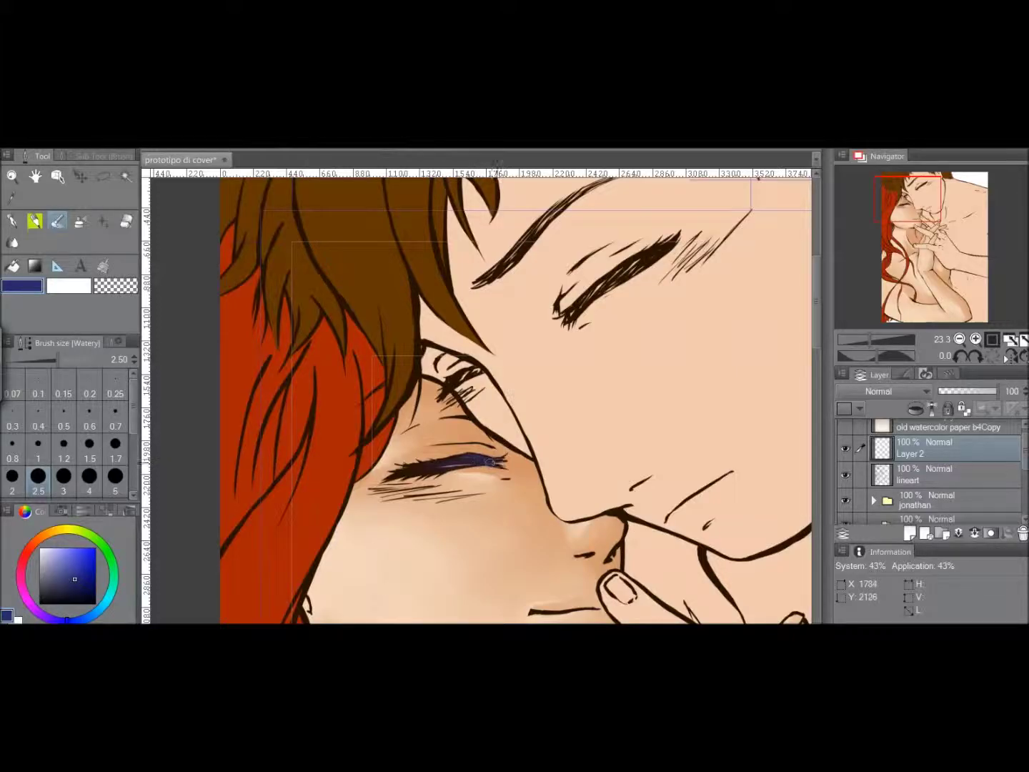
{"action": "key", "text": "j"}
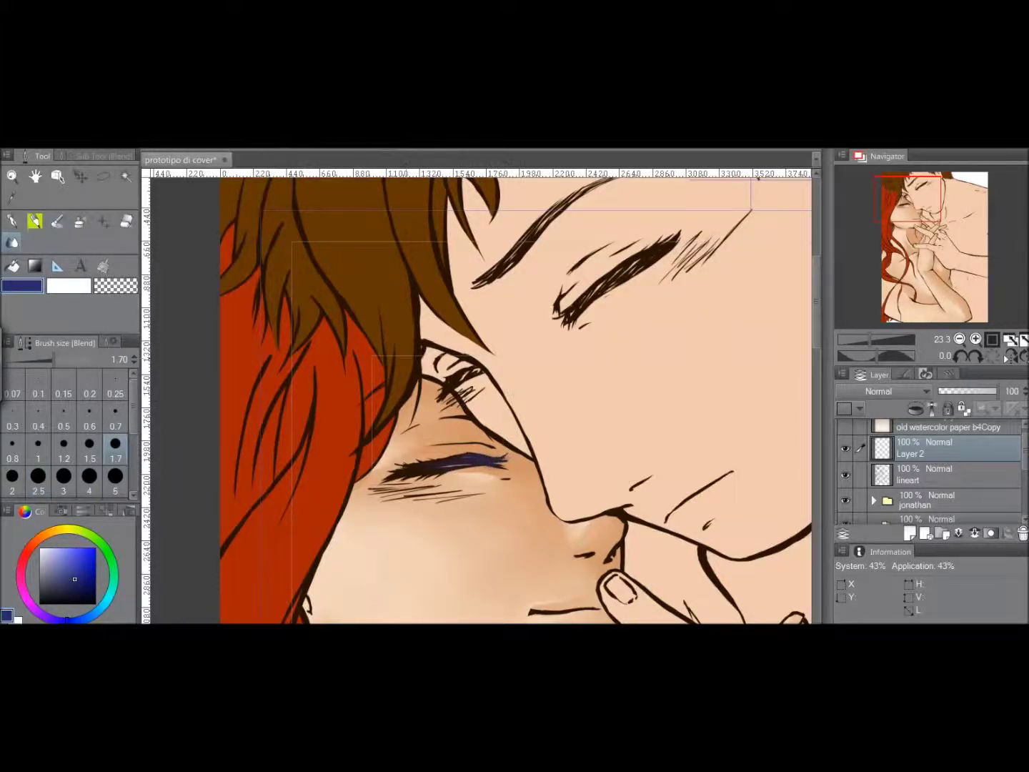
{"action": "key", "text": "b"}
{"action": "key", "text": "bracketleft"}
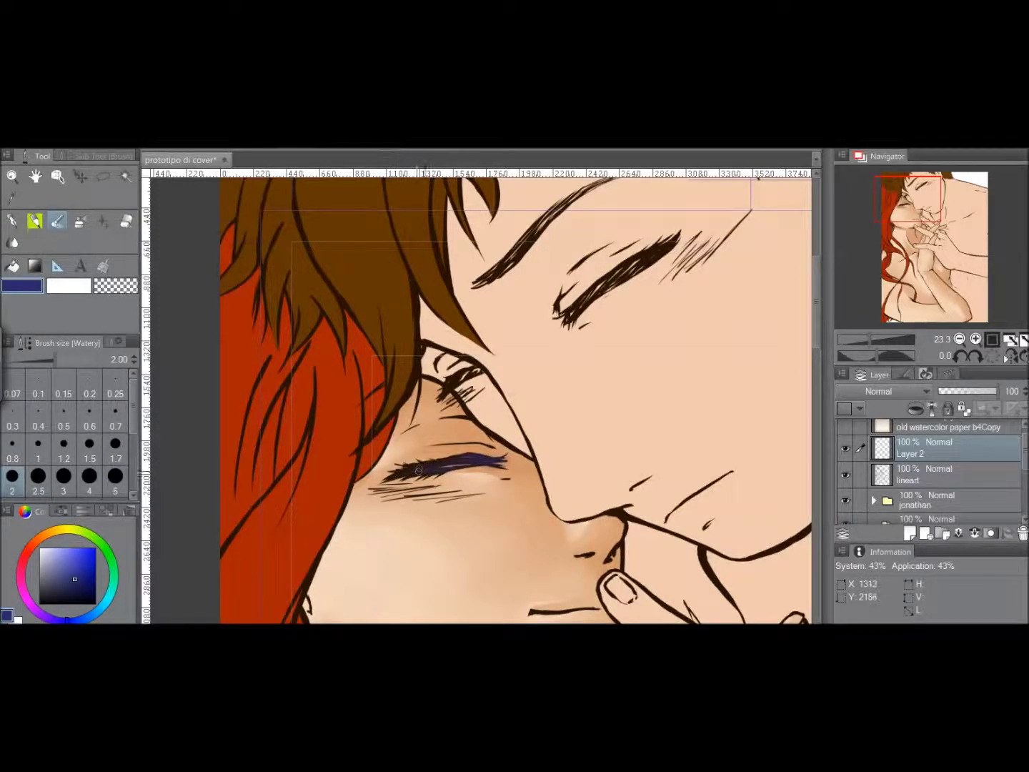
{"action": "key", "text": "j"}
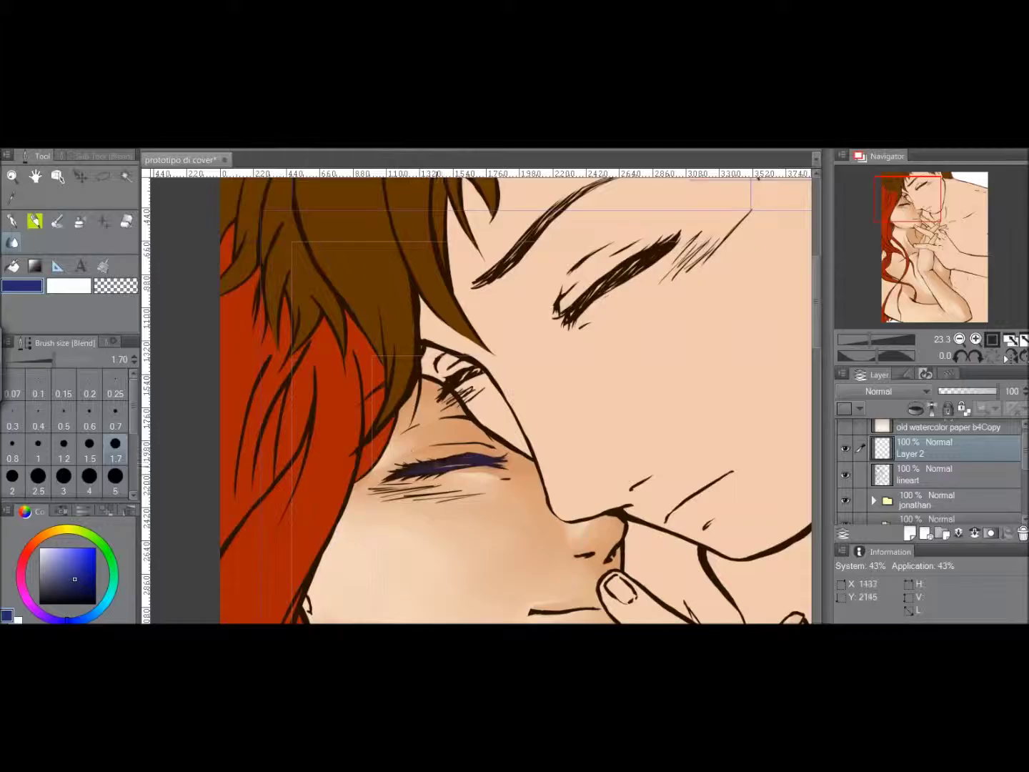
Pick a dark crimson, paint a tint over the blue eyelid with the Watery brush at size 2 and blend it.
{"action": "mouse_move", "coordinate": [871, 339]}
{"action": "left_mouse_down"}
{"action": "mouse_move", "coordinate": [853, 340]}
{"action": "mouse_move", "coordinate": [870, 340]}
{"action": "left_mouse_up"}
{"action": "left_click_drag", "start_coordinate": [66, 619], "coordinate": [29, 606]}
{"action": "left_click", "coordinate": [80, 577]}
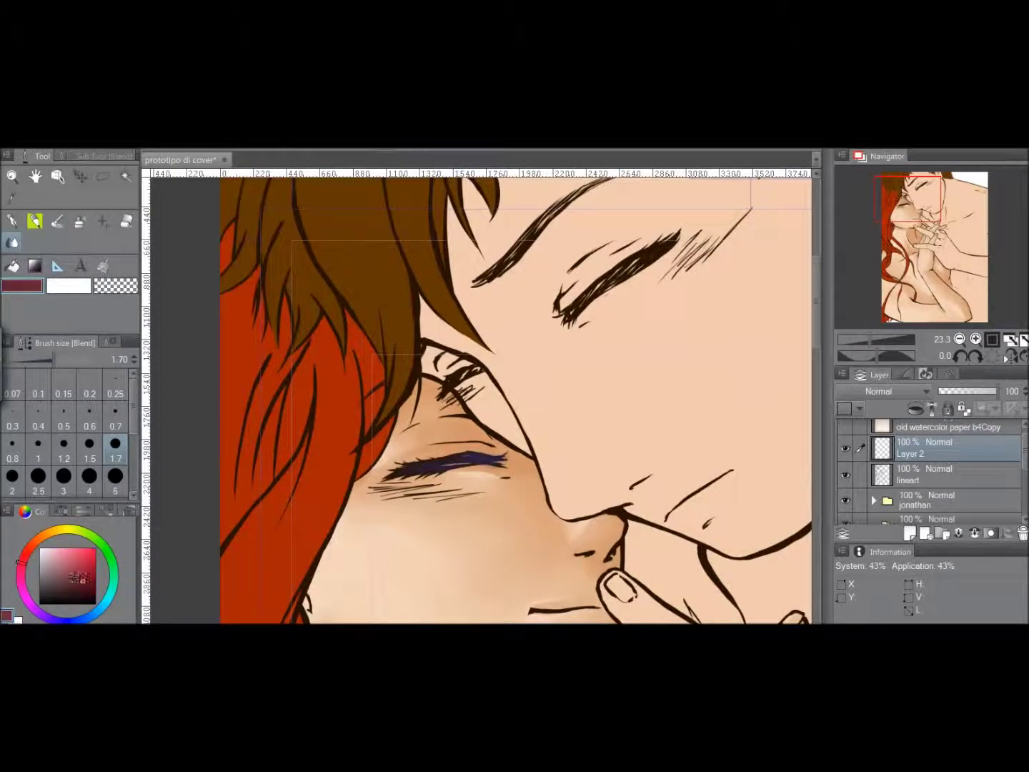
{"action": "key", "text": "b"}
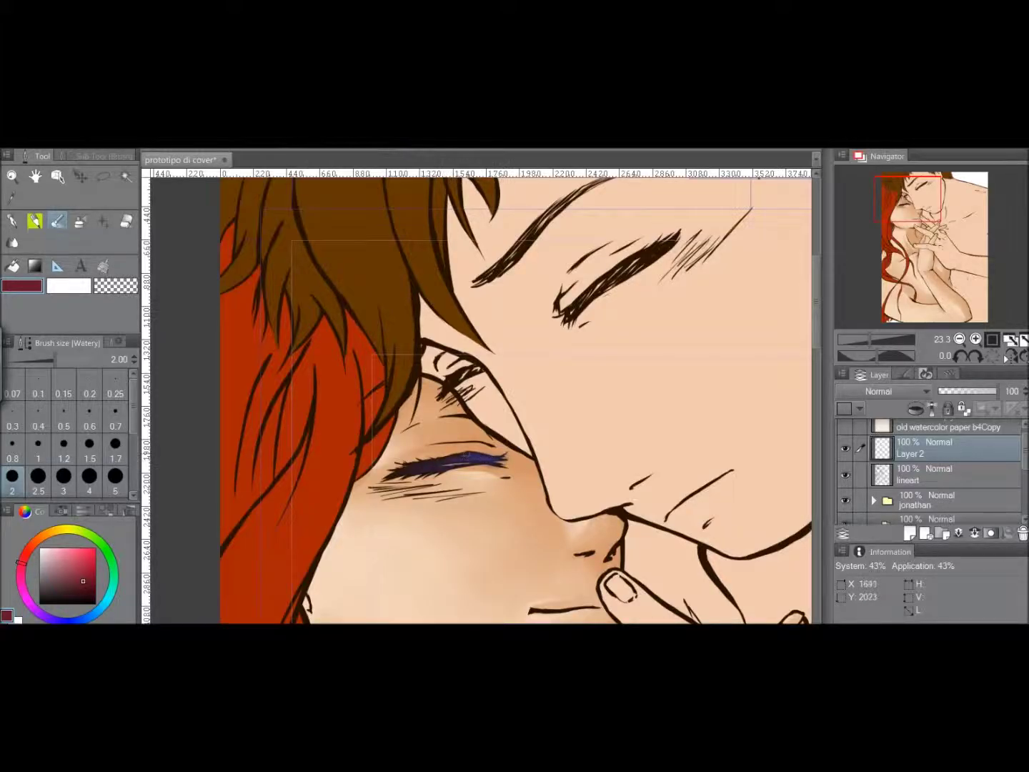
{"action": "key", "text": "j"}
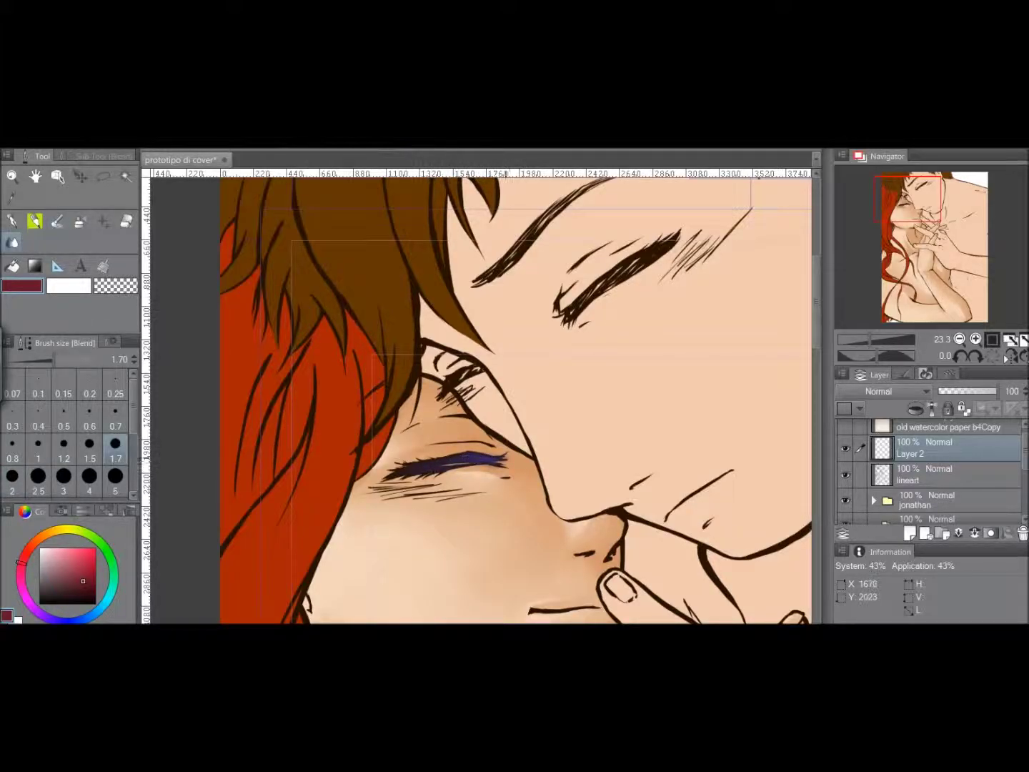
Create a new layer above Layer 2 and set its blending mode to Add.
{"action": "left_click", "coordinate": [910, 532]}
{"action": "key", "text": "b"}
{"action": "left_click", "coordinate": [886, 391]}
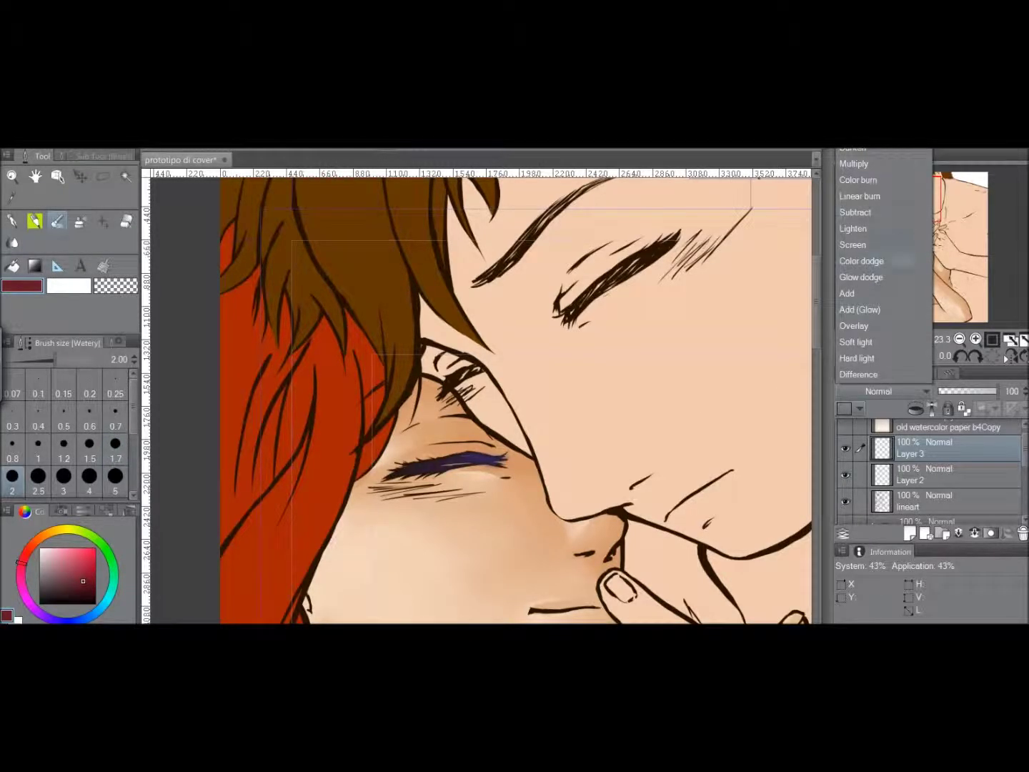
{"action": "left_click", "coordinate": [886, 196]}
{"action": "left_click", "coordinate": [886, 391]}
{"action": "left_click", "coordinate": [879, 341]}
{"action": "left_click", "coordinate": [879, 391]}
{"action": "left_click", "coordinate": [856, 294]}
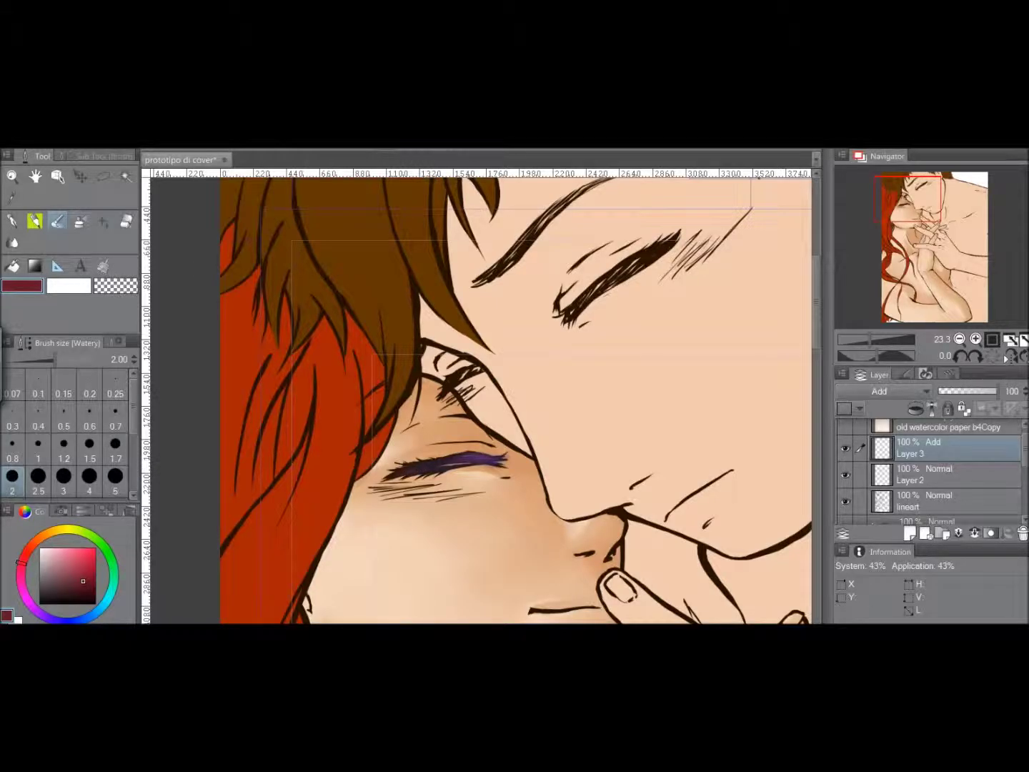
Brush dark crimson over the eyelid on the Add layer with the Watery brush at size 2, blending at size 1.2.
{"action": "key", "text": "j"}
{"action": "key", "text": "b"}
{"action": "key", "text": "j"}
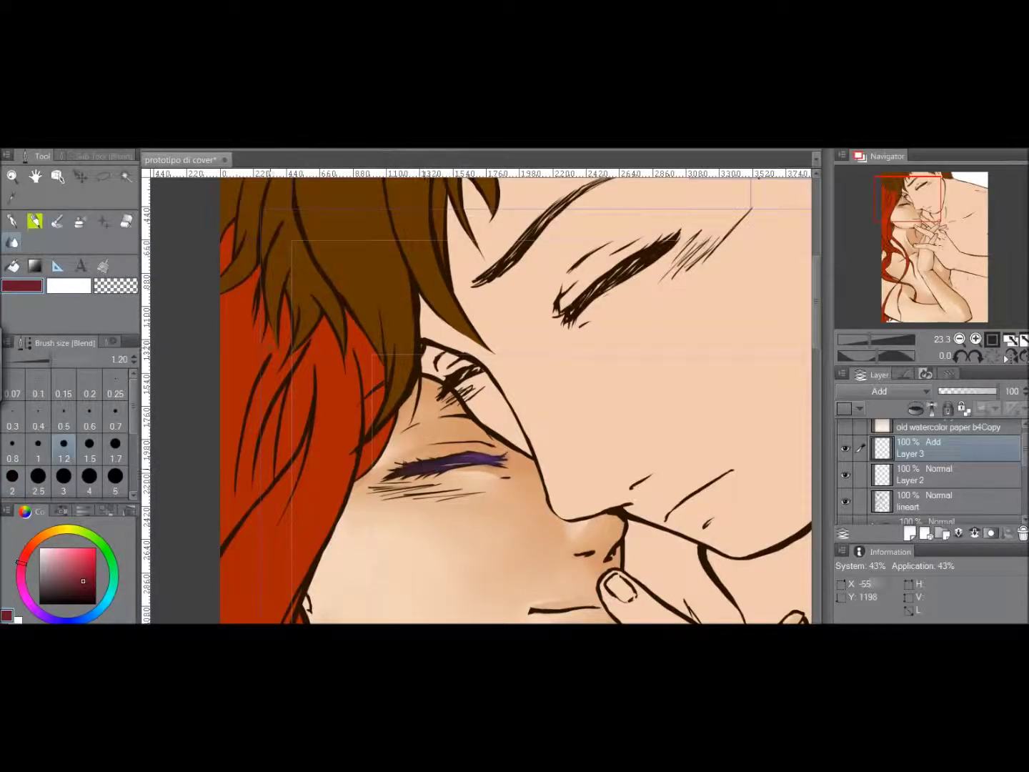
{"action": "key", "text": "b"}
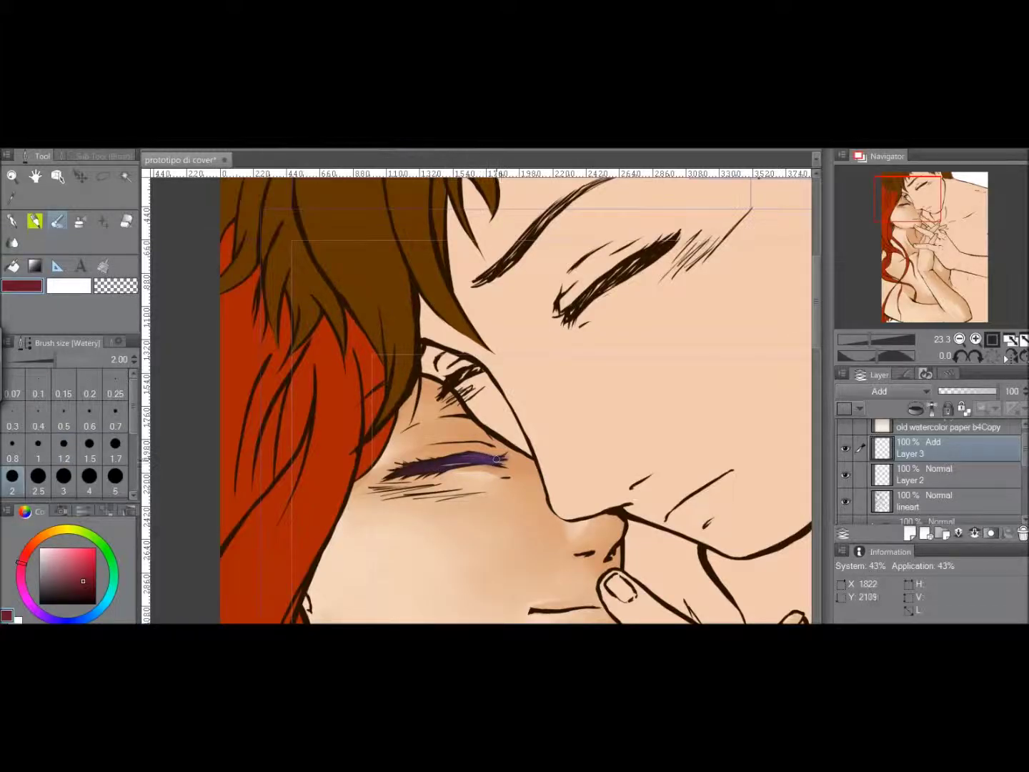
{"action": "left_click_drag", "start_coordinate": [468, 465], "coordinate": [484, 459]}
{"action": "key", "text": "j"}
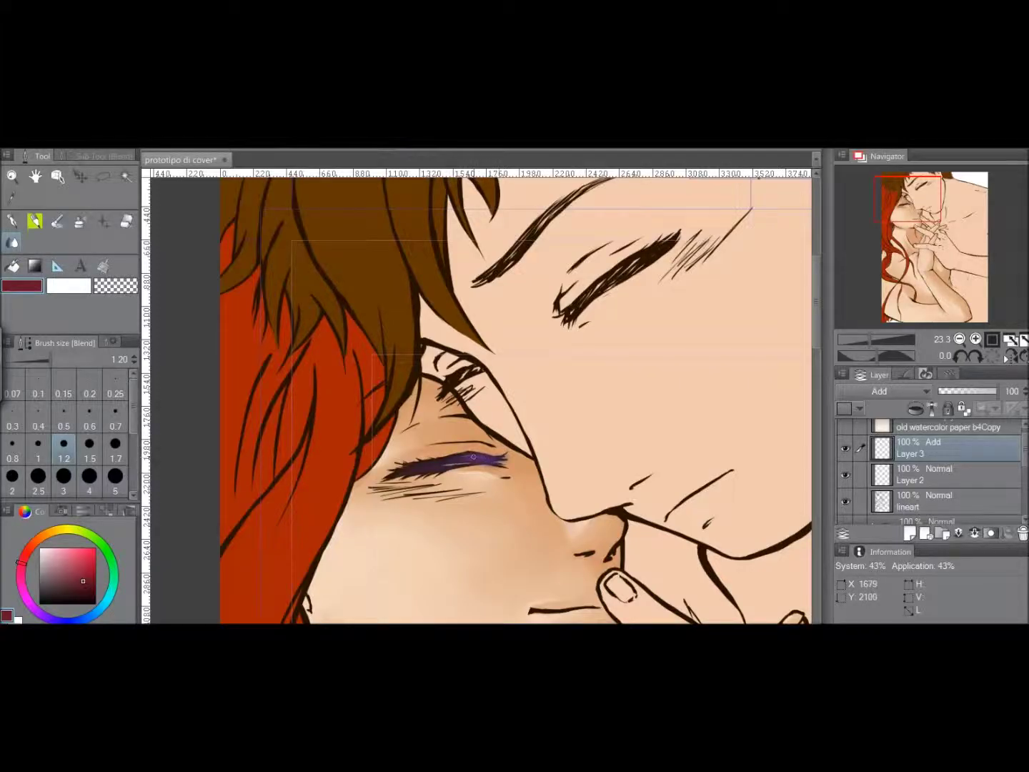
Clean up the blue eyelid edge on Layer 2 with the Soft eraser at size 1.7 and blend it, returning to Layer 3.
{"action": "mouse_move", "coordinate": [870, 339]}
{"action": "left_mouse_down"}
{"action": "mouse_move", "coordinate": [854, 340]}
{"action": "mouse_move", "coordinate": [873, 339]}
{"action": "left_mouse_up"}
{"action": "left_click", "coordinate": [923, 473]}
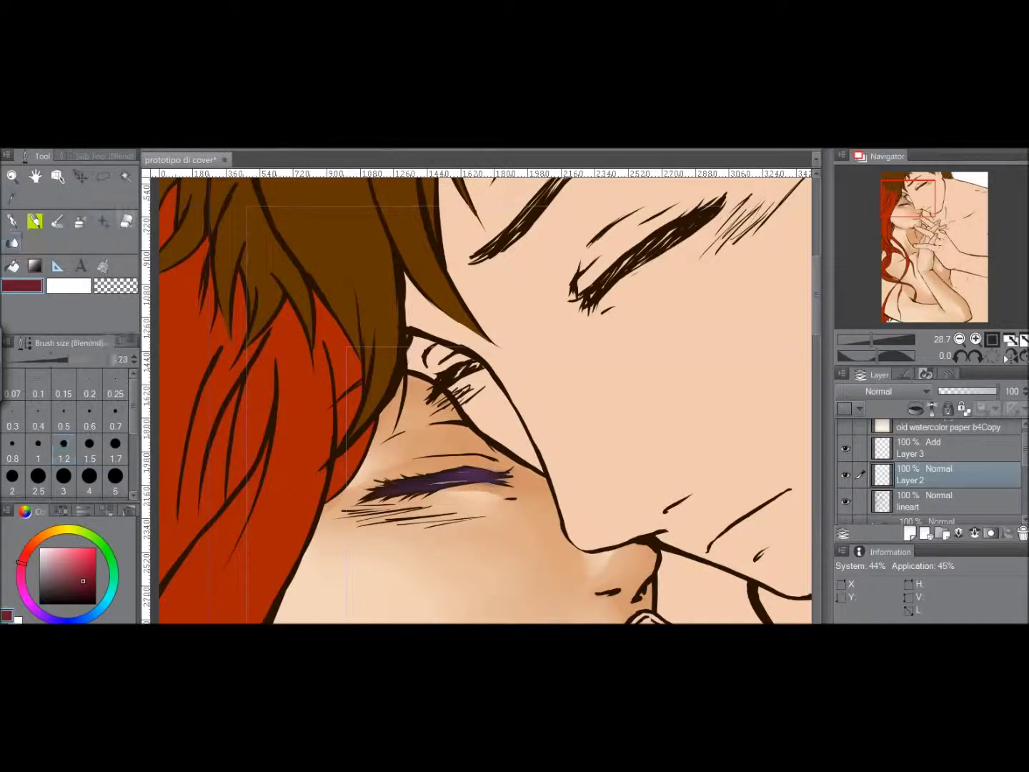
{"action": "key", "text": "e"}
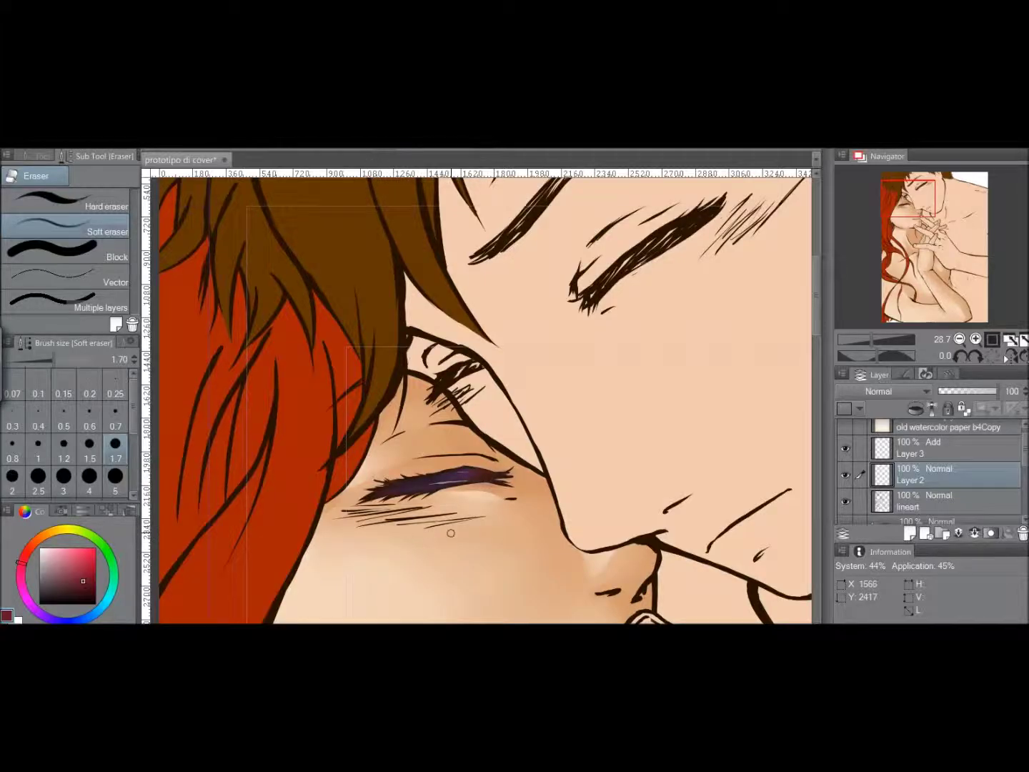
{"action": "left_click", "coordinate": [35, 155]}
{"action": "left_click", "coordinate": [12, 242]}
{"action": "mouse_move", "coordinate": [872, 340]}
{"action": "left_mouse_down"}
{"action": "mouse_move", "coordinate": [856, 340]}
{"action": "mouse_move", "coordinate": [872, 341]}
{"action": "left_mouse_up"}
{"action": "left_click", "coordinate": [929, 448]}
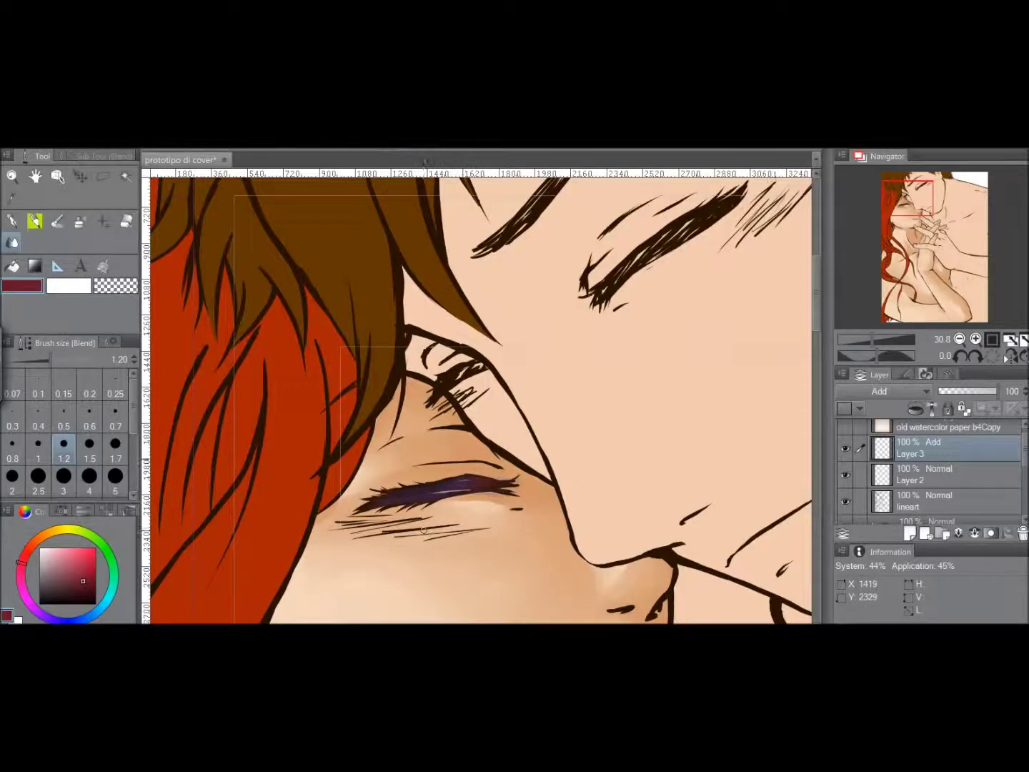
Erase more excess colour from the eyelid on Layer 2, soften it with Blend at size 1.2, and reselect Layer 3.
{"action": "left_click", "coordinate": [875, 474]}
{"action": "key", "text": "e"}
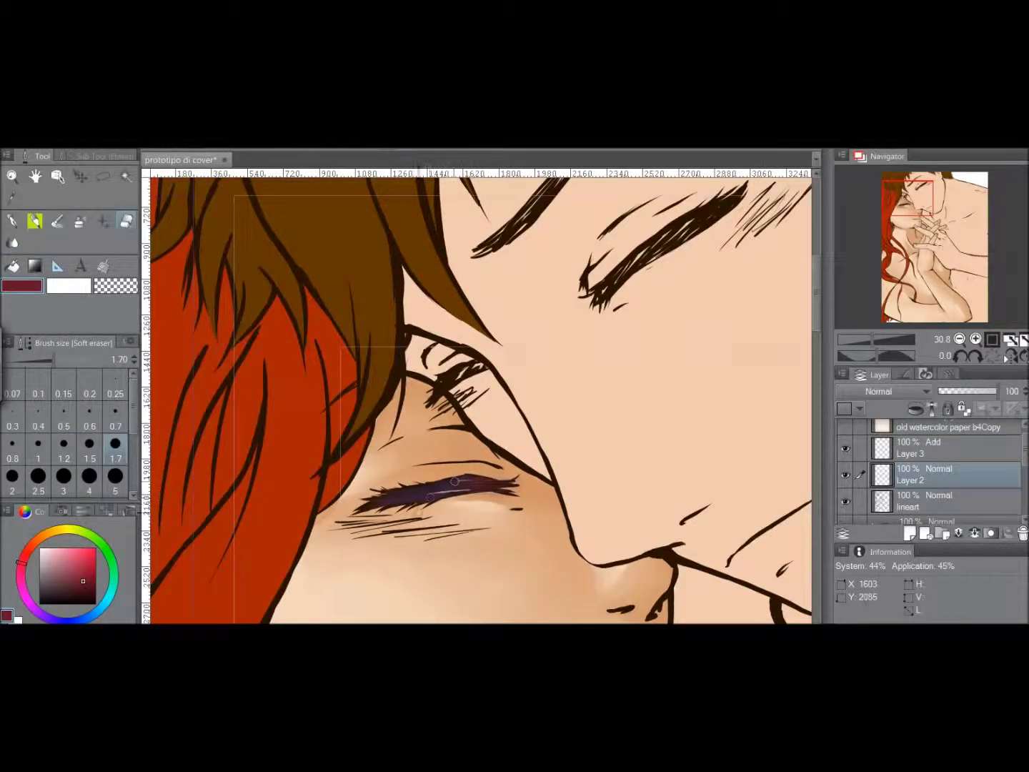
{"action": "key", "text": "j"}
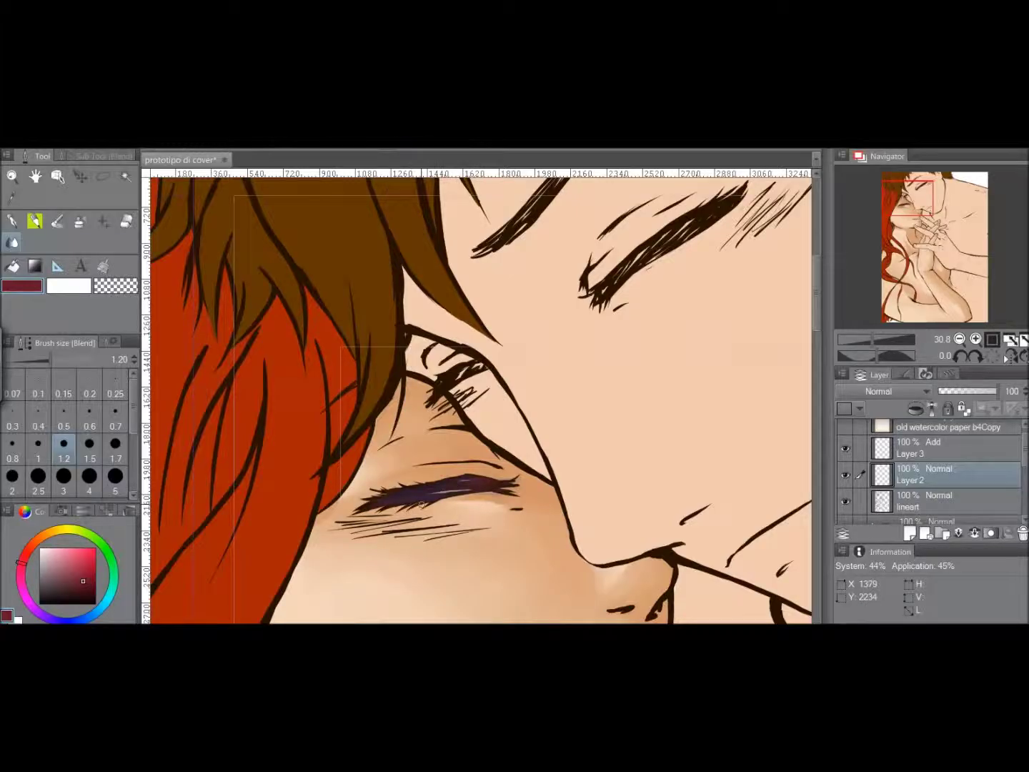
{"action": "mouse_move", "coordinate": [872, 339]}
{"action": "left_mouse_down"}
{"action": "mouse_move", "coordinate": [850, 340]}
{"action": "mouse_move", "coordinate": [871, 339]}
{"action": "left_mouse_up"}
{"action": "left_click", "coordinate": [922, 448]}
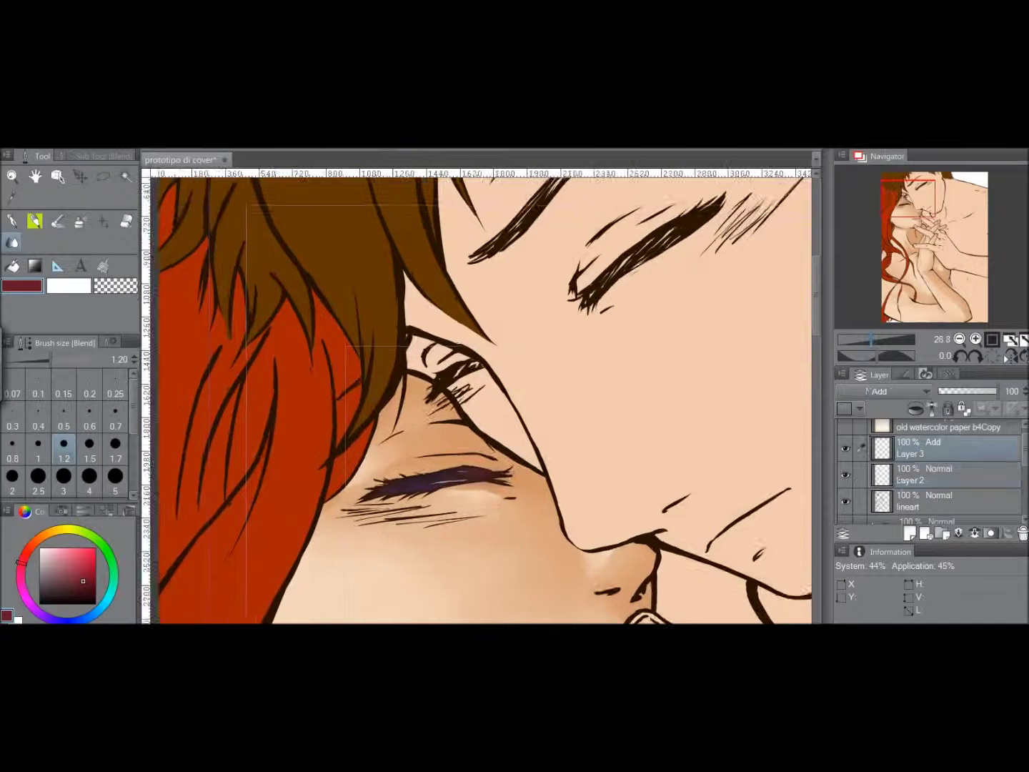
Try a pale pink highlight on the middle of the eyelid with the Highlight airbrush at size 5, and undo it.
{"action": "left_click_drag", "start_coordinate": [61, 557], "coordinate": [56, 549]}
{"action": "key", "text": "x"}
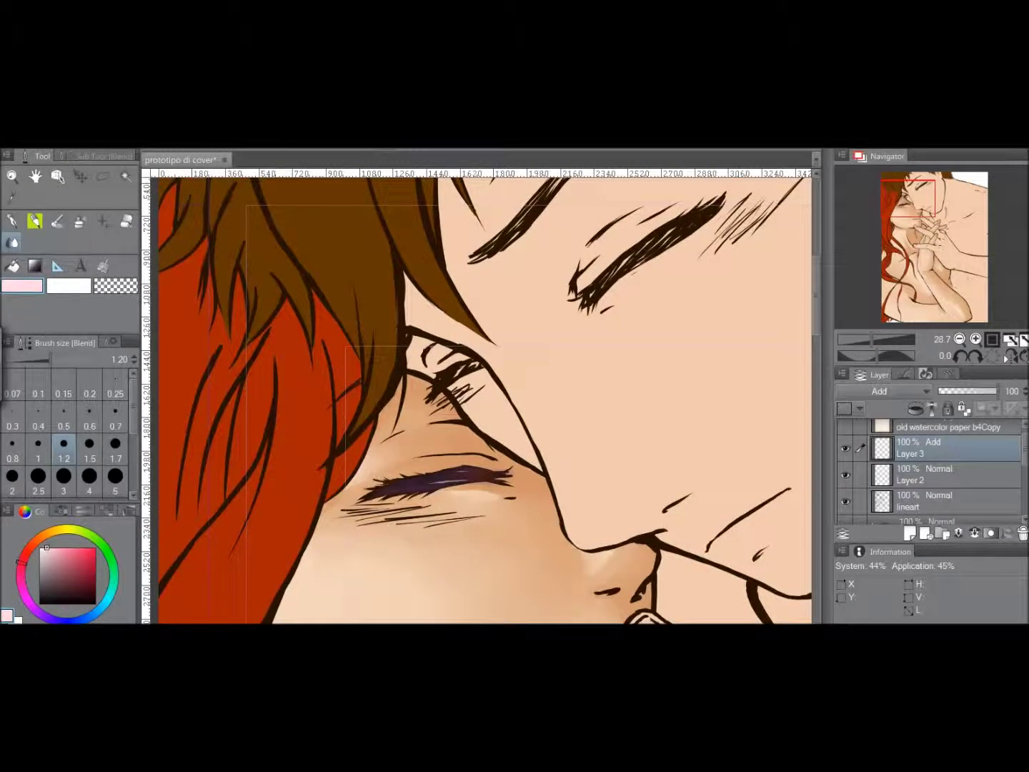
{"action": "key", "text": "b"}
{"action": "left_click", "coordinate": [115, 475]}
{"action": "mouse_move", "coordinate": [472, 476]}
{"action": "left_mouse_down"}
{"action": "mouse_move", "coordinate": [453, 483]}
{"action": "mouse_move", "coordinate": [470, 477]}
{"action": "left_mouse_up"}
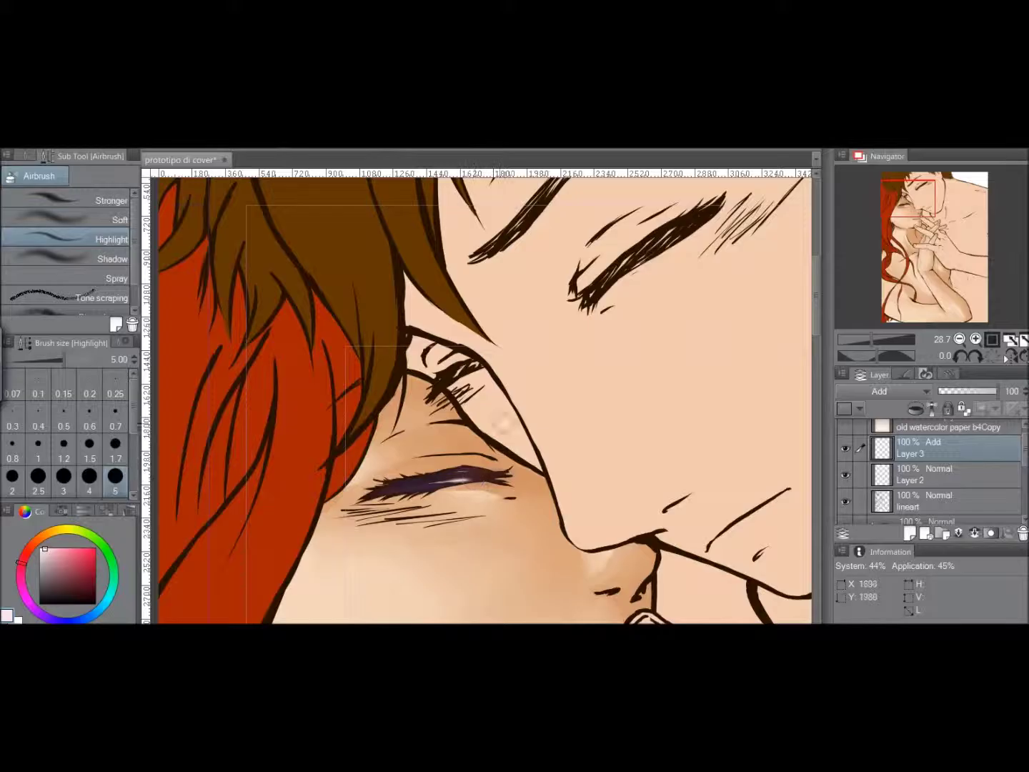
{"action": "key", "text": "ctrl+z"}
{"action": "key", "text": "ctrl+z"}
Open the Hue/Saturation/Luminosity correction for Layer 3 and set the hue to 15.
{"action": "key", "text": "alt+p"}
{"action": "mouse_move", "coordinate": [35, 147]}
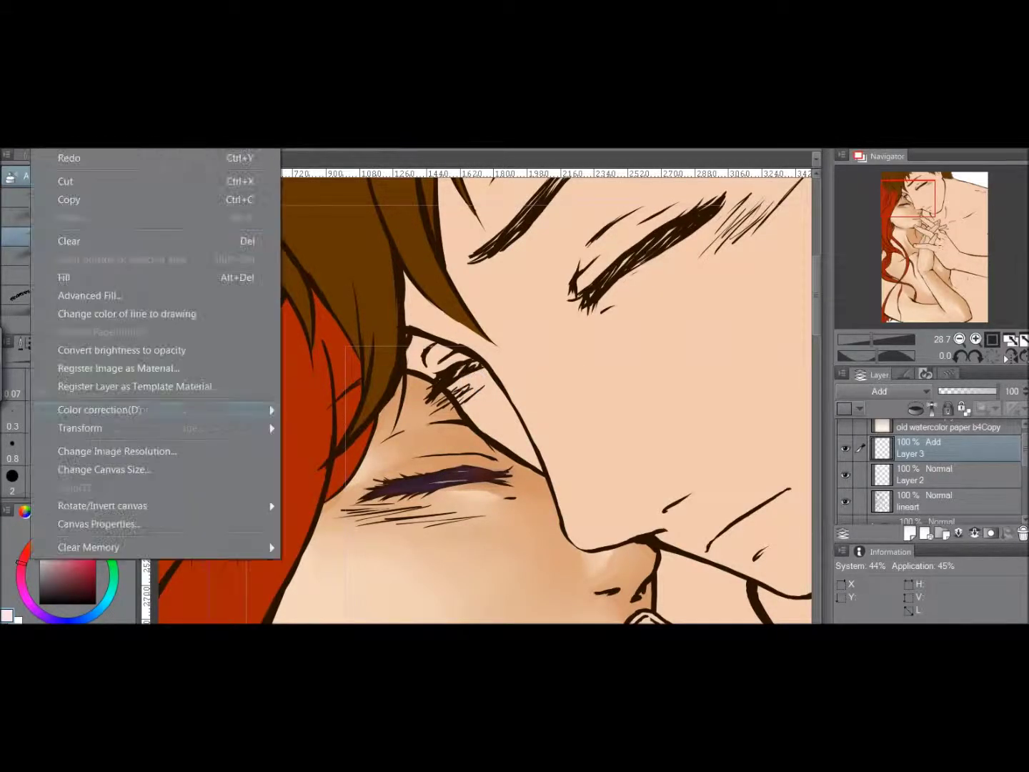
{"action": "mouse_move", "coordinate": [115, 409]}
{"action": "left_click", "coordinate": [358, 430]}
{"action": "type", "text": "33"}
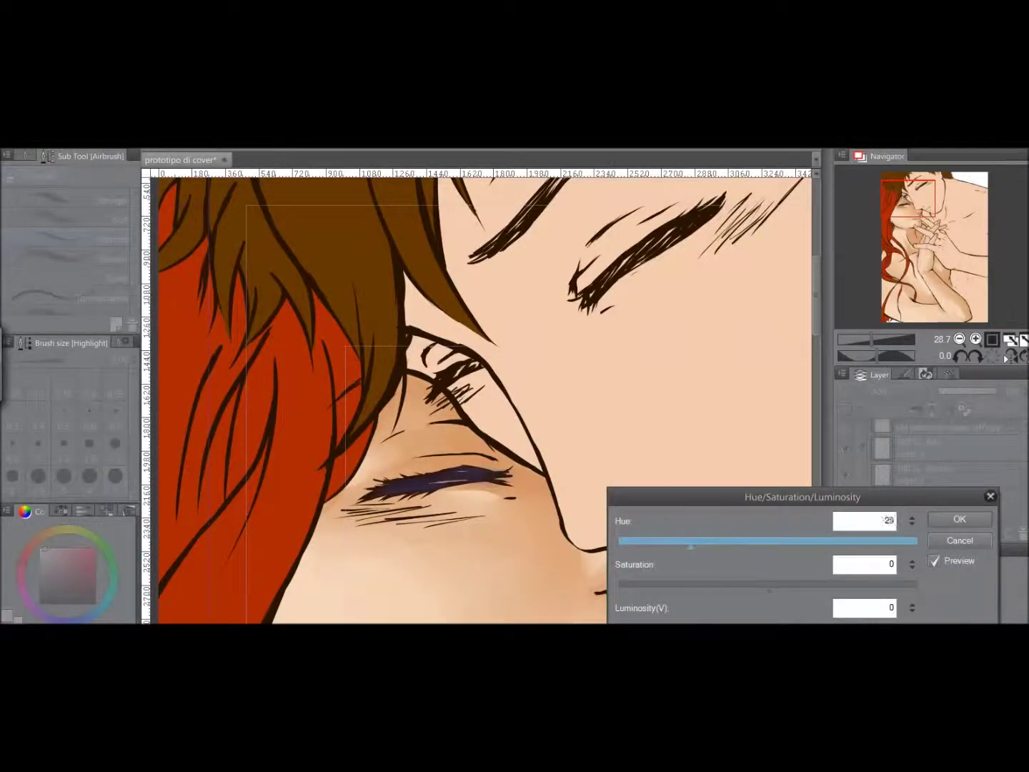
{"action": "left_click_drag", "start_coordinate": [843, 497], "coordinate": [839, 438]}
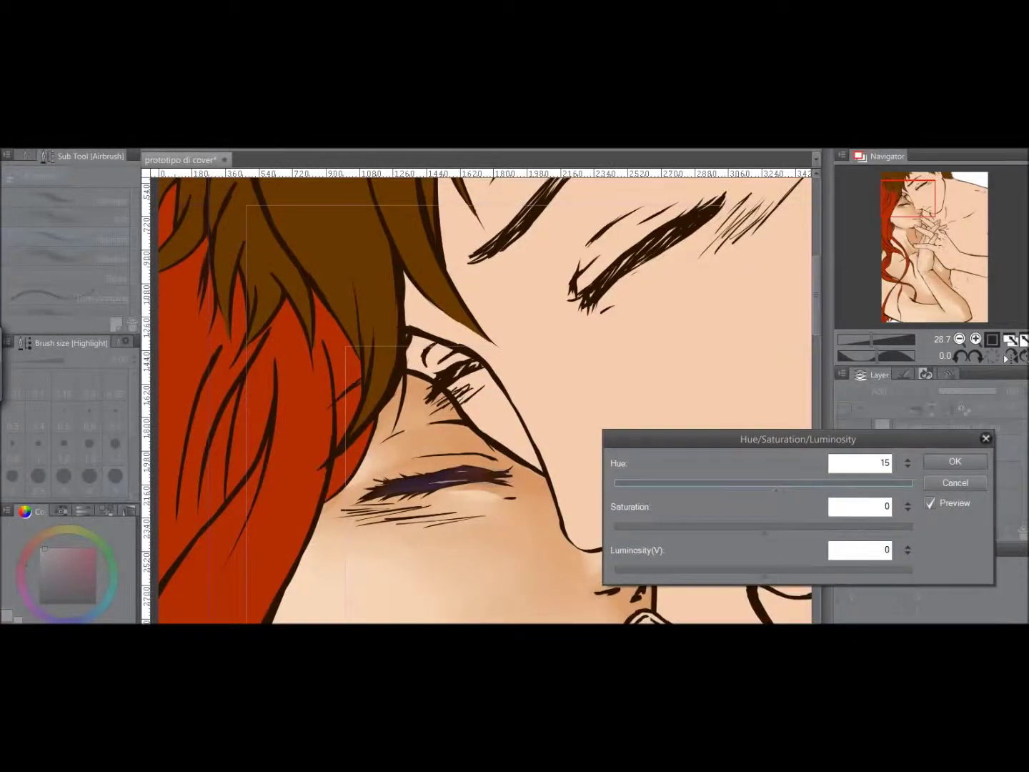
Set the saturation to 25 and the luminosity to 15, and apply the colour correction to Layer 3.
{"action": "left_click", "coordinate": [885, 506]}
{"action": "type", "text": "31"}
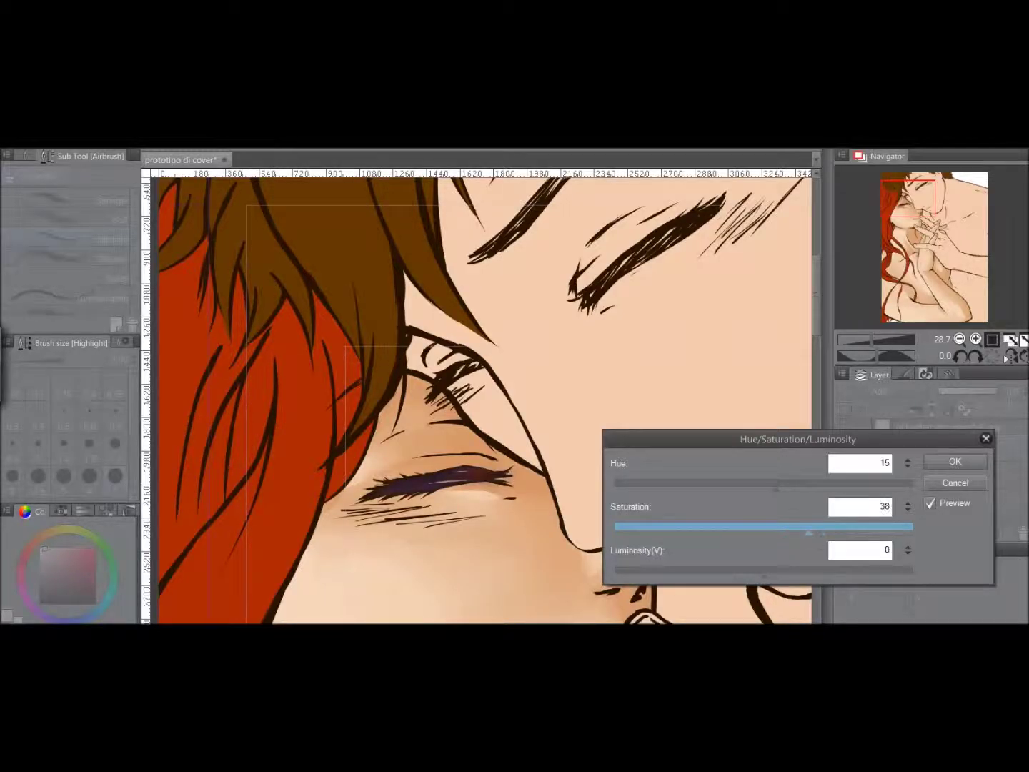
{"action": "key", "text": "BackSpace"}
{"action": "key", "text": "BackSpace"}
{"action": "type", "text": "25"}
{"action": "key", "text": "Tab"}
{"action": "type", "text": "19"}
{"action": "key", "text": "BackSpace"}
{"action": "key", "text": "BackSpace"}
{"action": "type", "text": "36"}
{"action": "key", "text": "BackSpace"}
{"action": "key", "text": "BackSpace"}
{"action": "type", "text": "15"}
{"action": "key", "text": "Return"}
Try a stronger pink highlight on the eyelid with the Highlight airbrush at size 3, and undo the strokes.
{"action": "scroll", "coordinate": [491, 414], "scroll_direction": "down", "scroll_amount": 8}
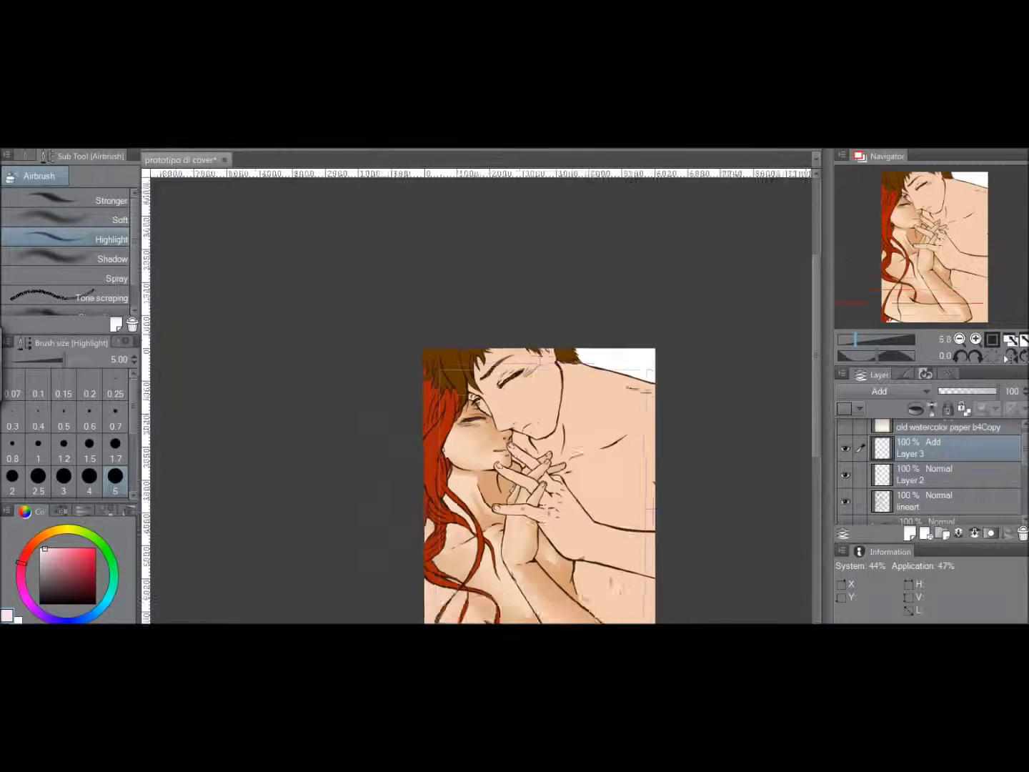
{"action": "scroll", "coordinate": [480, 405], "scroll_direction": "up", "scroll_amount": 8}
{"action": "left_click", "coordinate": [26, 155]}
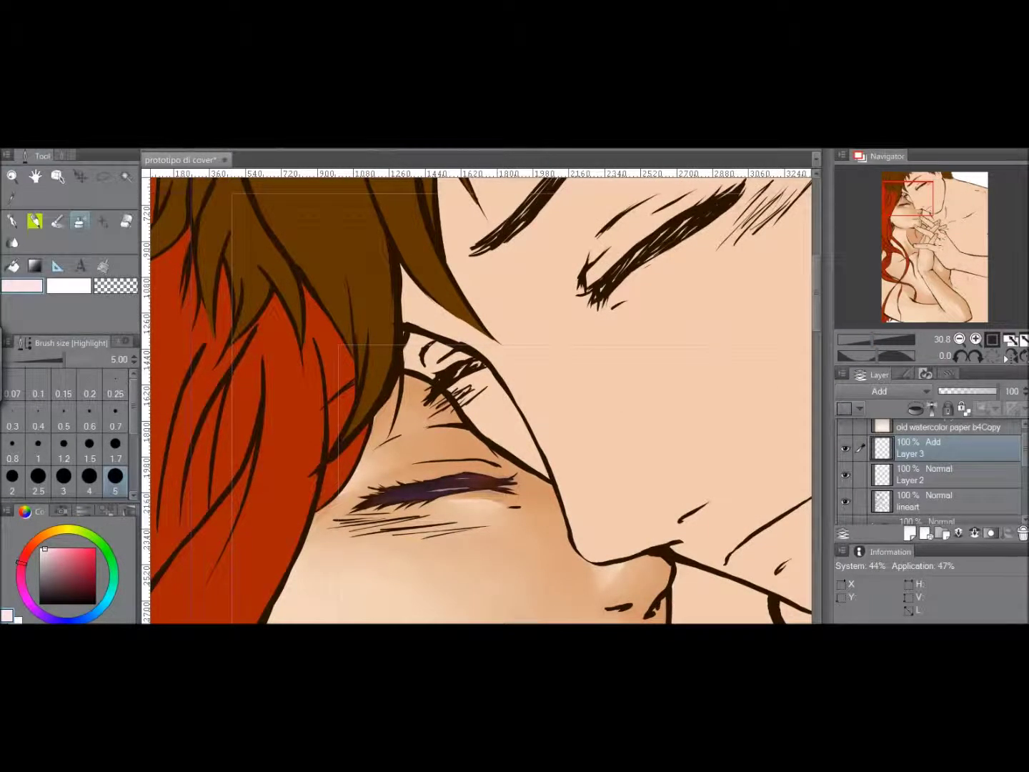
{"action": "left_click_drag", "start_coordinate": [45, 549], "coordinate": [66, 547]}
{"action": "left_click", "coordinate": [63, 480]}
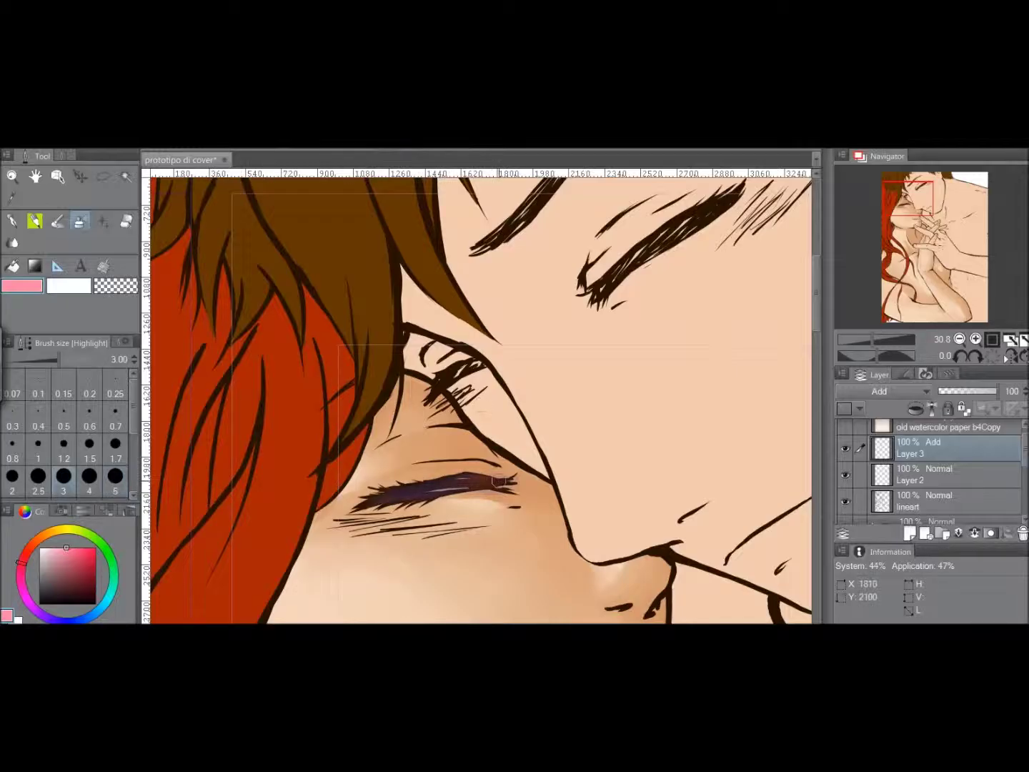
{"action": "key", "text": "ctrl+z"}
{"action": "key", "text": "ctrl+z"}
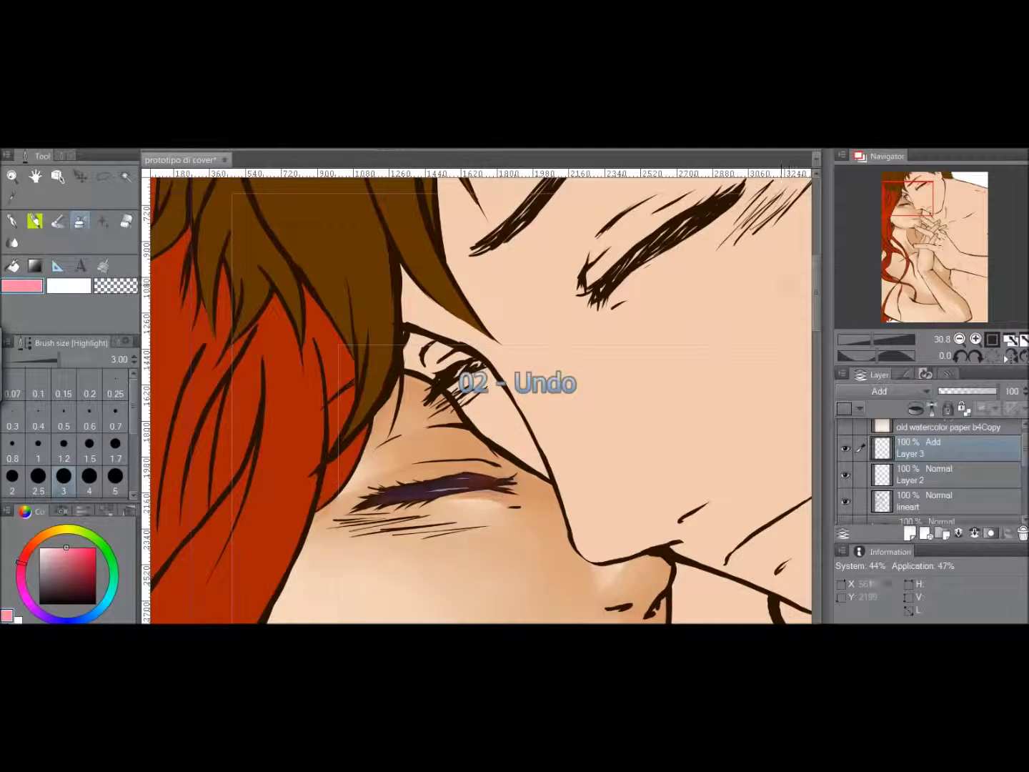
{"action": "left_click", "coordinate": [927, 374]}
{"action": "left_click", "coordinate": [928, 442]}
{"action": "left_click", "coordinate": [863, 374]}
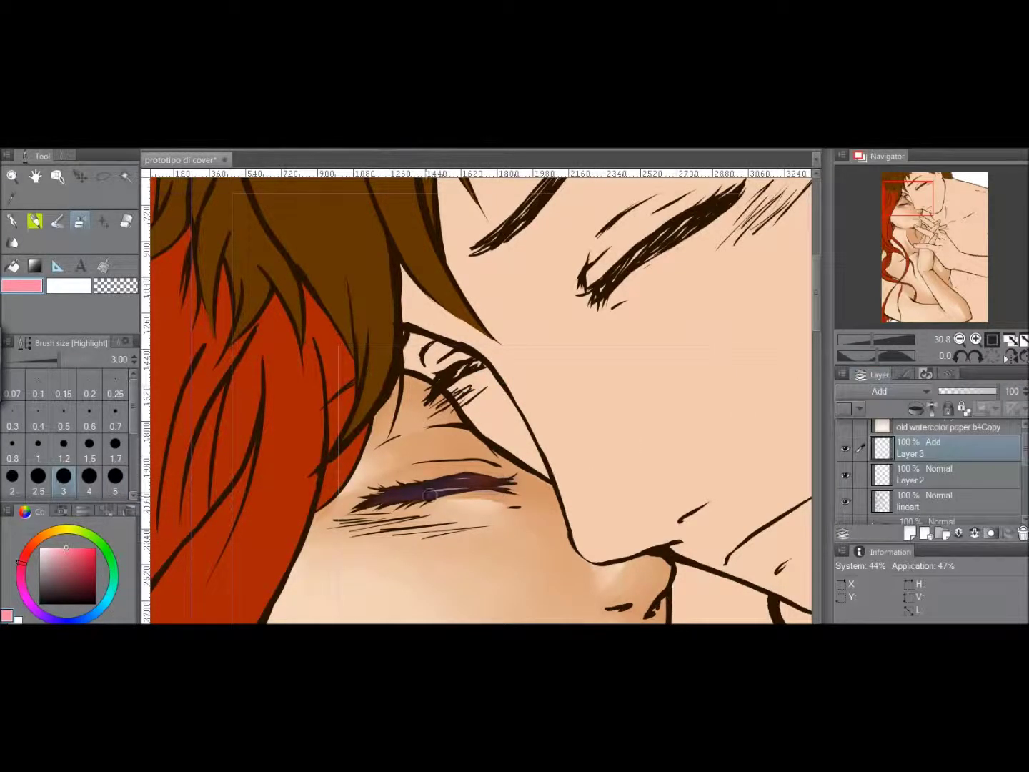
Airbrush a pale pink highlight toward the eyelid's outer end with Highlight at size 3 and blend it at size 1.2.
{"action": "left_click", "coordinate": [45, 548]}
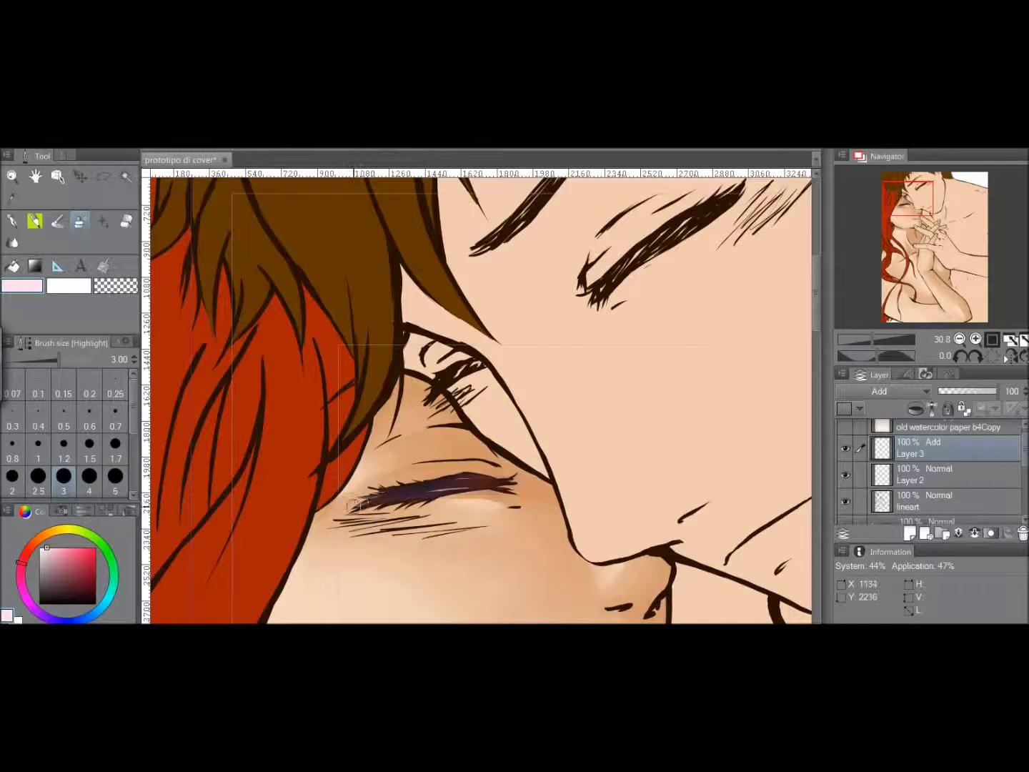
{"action": "key", "text": "j"}
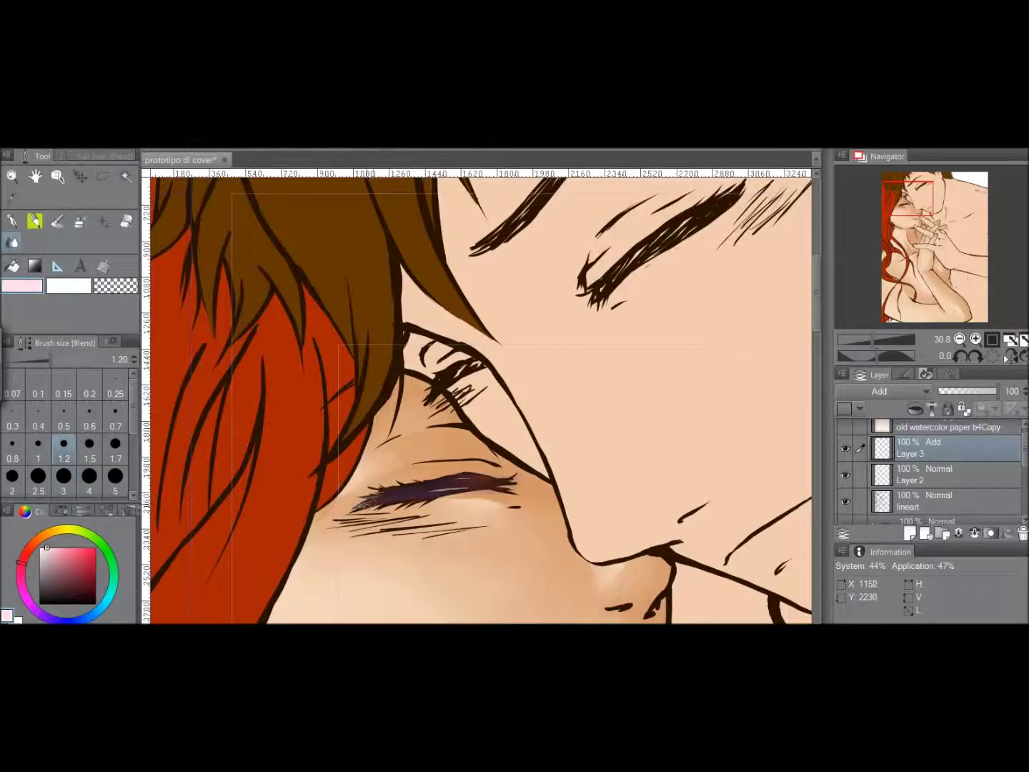
{"action": "mouse_move", "coordinate": [871, 338]}
{"action": "left_mouse_down"}
{"action": "mouse_move", "coordinate": [856, 339]}
{"action": "mouse_move", "coordinate": [874, 339]}
{"action": "left_mouse_up"}
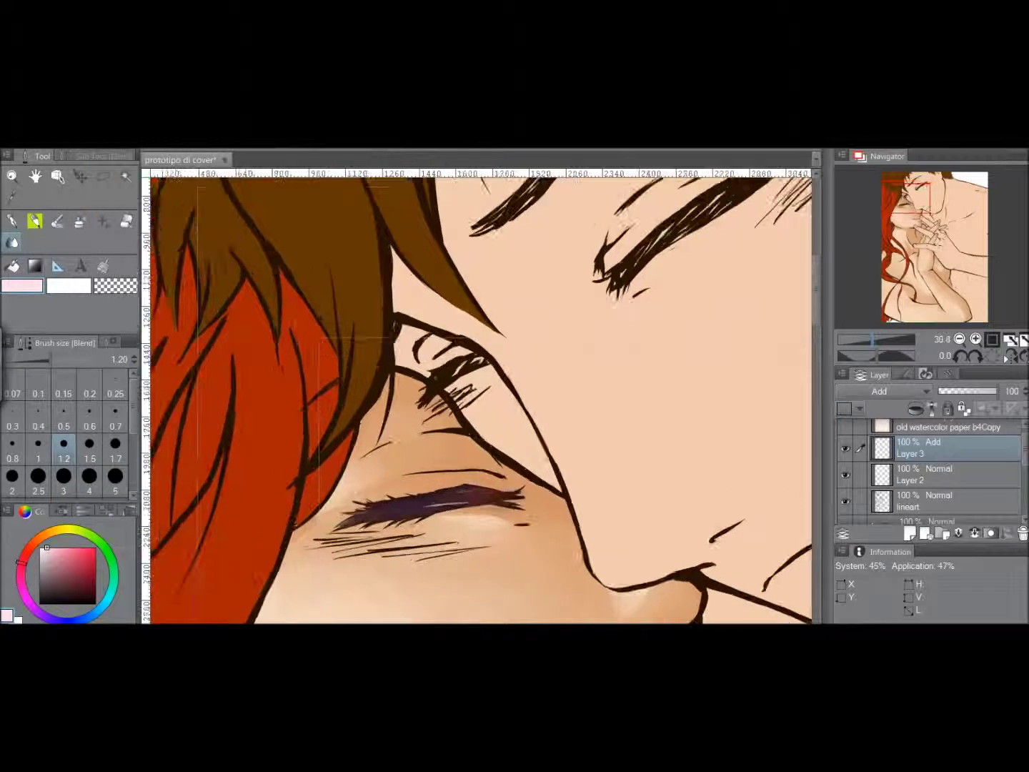
Revert the eyelid highlights on Layer 3 to an earlier Highlight airbrush state through the history.
{"action": "left_click", "coordinate": [926, 374]}
{"action": "scroll", "coordinate": [929, 465], "scroll_direction": "up", "scroll_amount": 10}
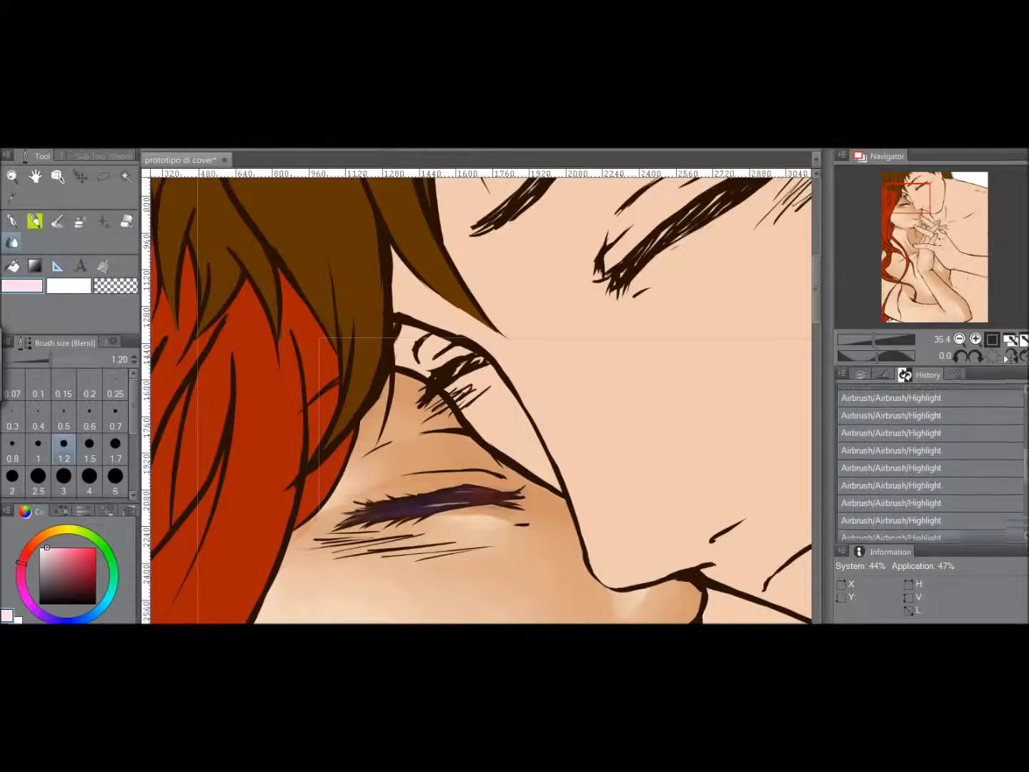
{"action": "left_click", "coordinate": [929, 464]}
Add a new layer above Layer 3 in Add mode and choose a paler, near-white pink for the Highlight airbrush.
{"action": "left_click", "coordinate": [861, 374]}
{"action": "left_click", "coordinate": [911, 533]}
{"action": "left_click", "coordinate": [883, 391]}
{"action": "left_click", "coordinate": [883, 293]}
{"action": "key", "text": "b"}
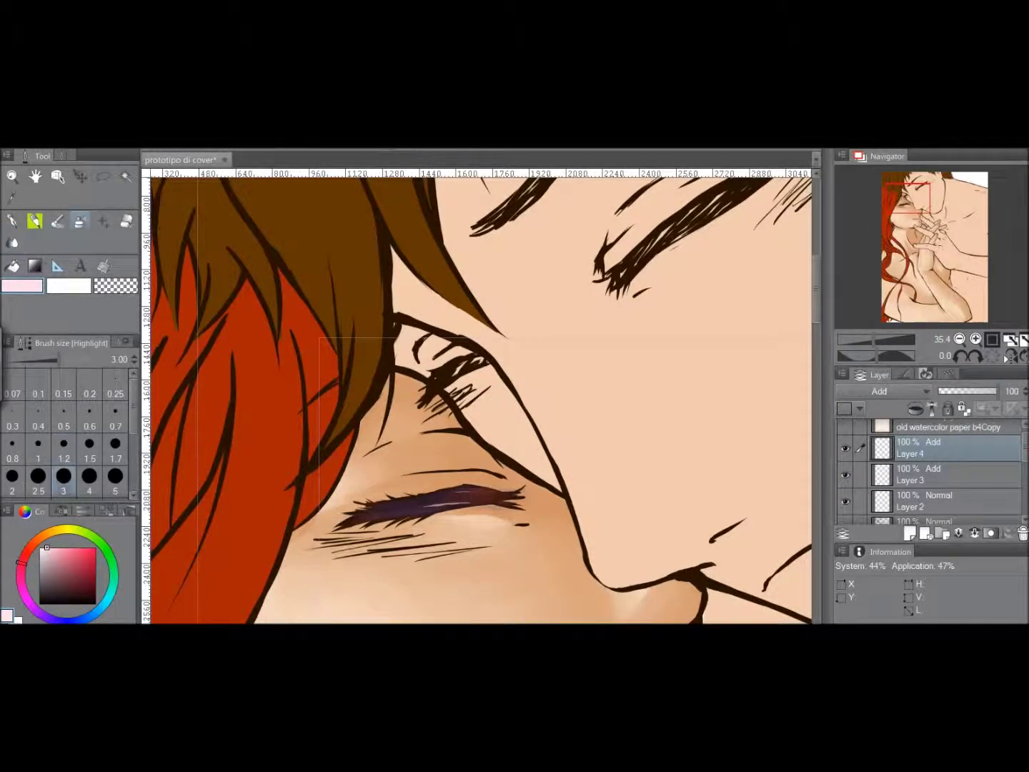
{"action": "left_click_drag", "start_coordinate": [41, 554], "coordinate": [43, 547]}
{"action": "key", "text": "alt+Tab"}
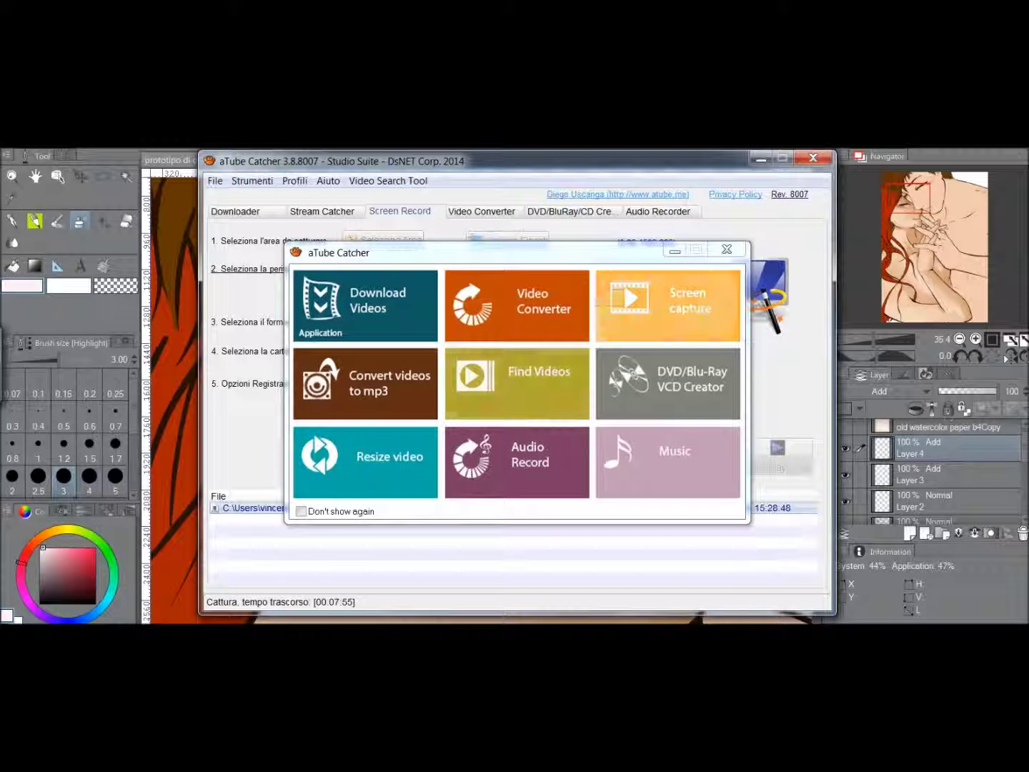
{"action": "left_click", "coordinate": [726, 249]}
{"action": "left_click", "coordinate": [624, 457]}
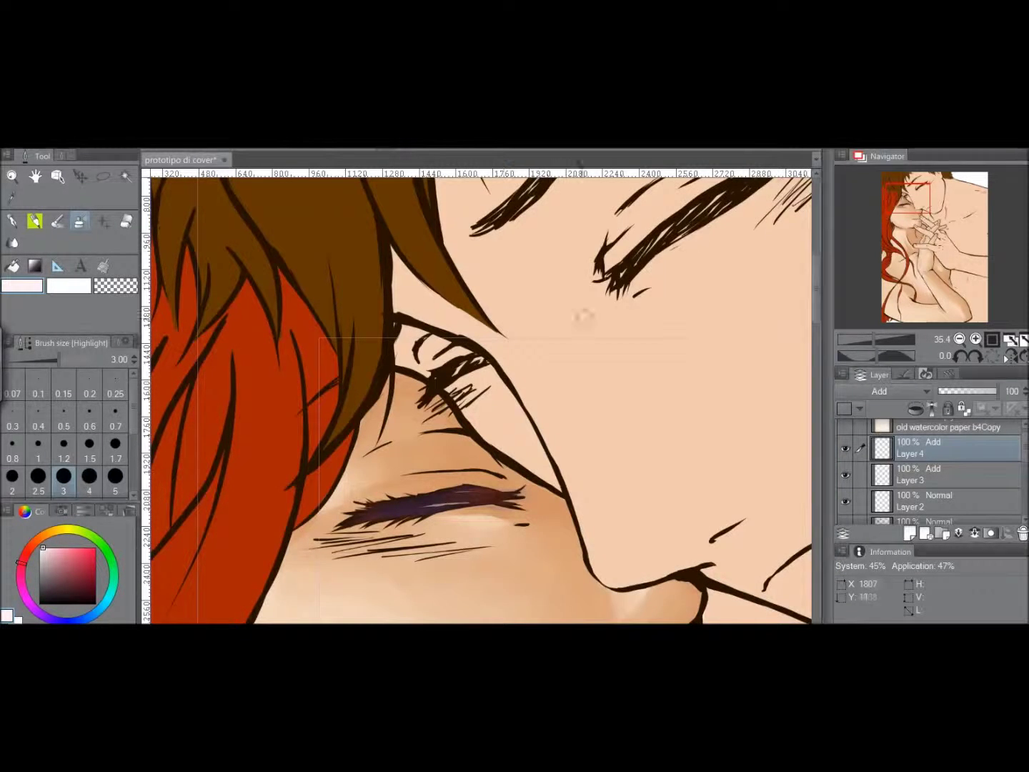
On Layer 4, airbrush a blended pale streak along the mid-eyelid and bright glints near its right end with Highlight at size 3.
{"action": "left_click_drag", "start_coordinate": [468, 494], "coordinate": [418, 506]}
{"action": "key", "text": "e"}
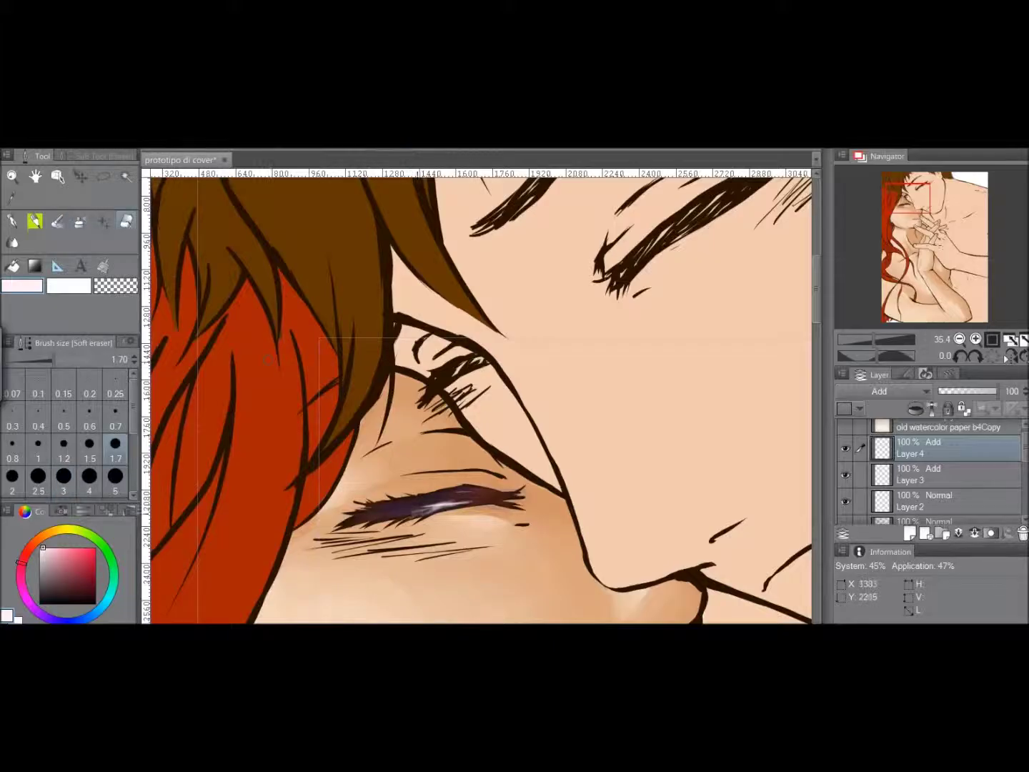
{"action": "key", "text": "j"}
{"action": "left_click_drag", "start_coordinate": [432, 506], "coordinate": [425, 512]}
{"action": "key", "text": "e"}
{"action": "key", "text": "b"}
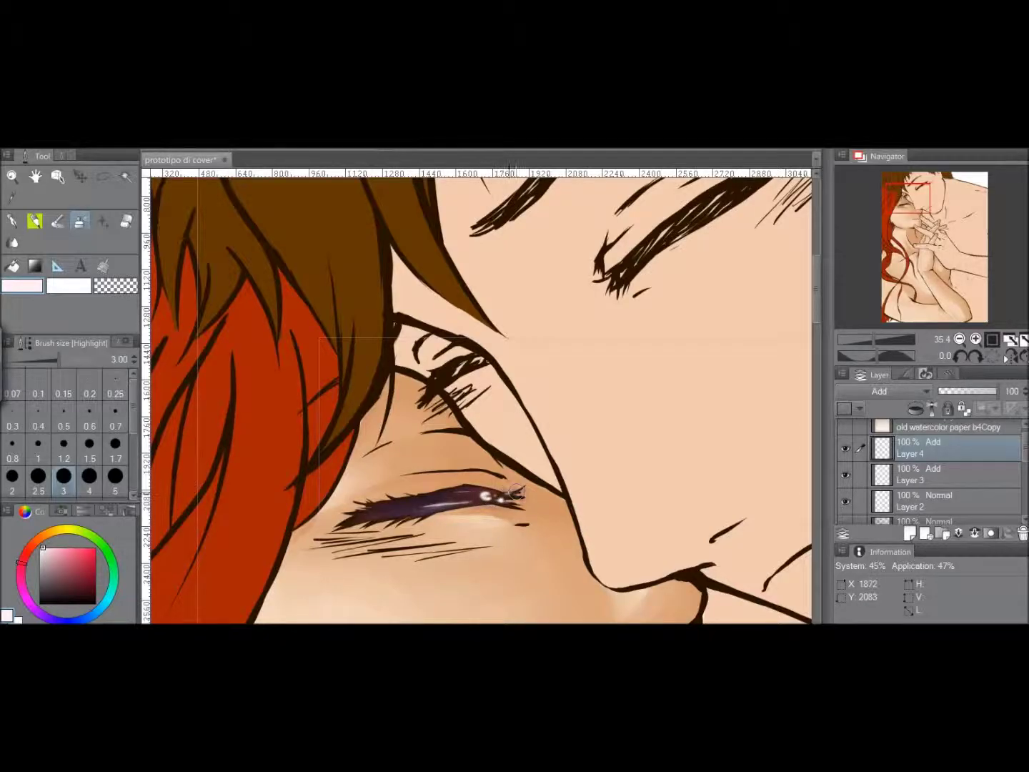
{"action": "left_click", "coordinate": [12, 241]}
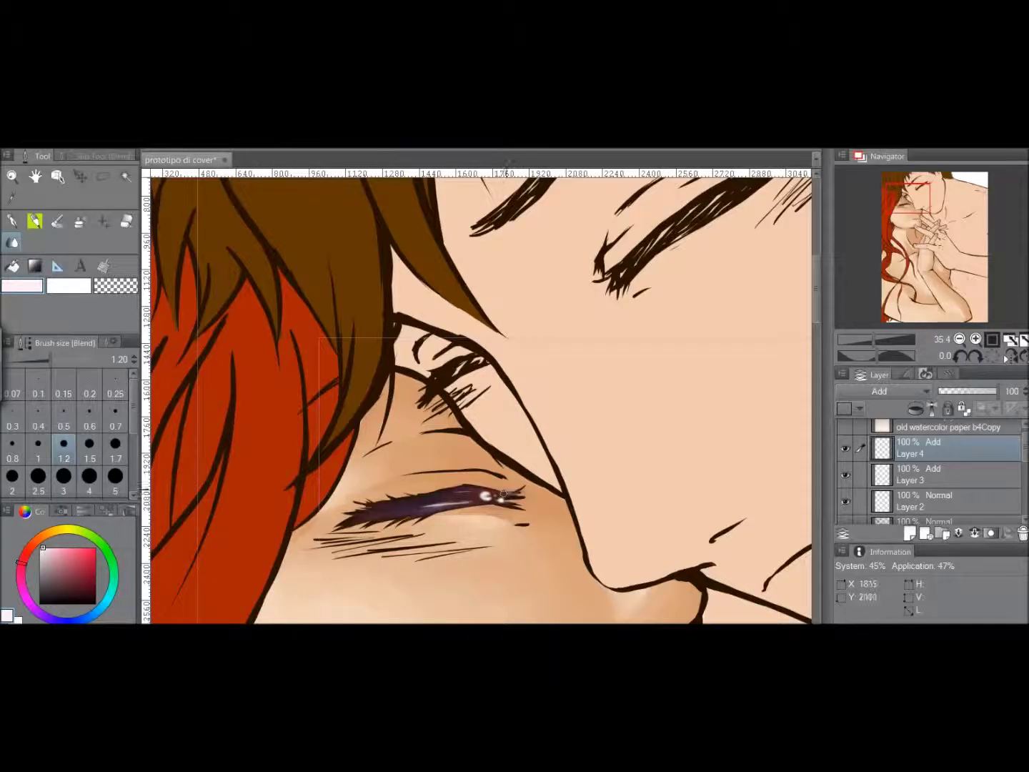
Examine the eyelid highlights from a wider view of the faces and close up.
{"action": "key", "text": "ctrl+minus"}
{"action": "key", "text": "ctrl+minus"}
{"action": "key", "text": "ctrl+minus"}
{"action": "key", "text": "ctrl+minus"}
{"action": "key", "text": "ctrl+minus"}
{"action": "key", "text": "ctrl+plus"}
{"action": "key", "text": "ctrl+plus"}
{"action": "key", "text": "ctrl+plus"}
{"action": "key", "text": "ctrl+plus"}
{"action": "key", "text": "ctrl+plus"}
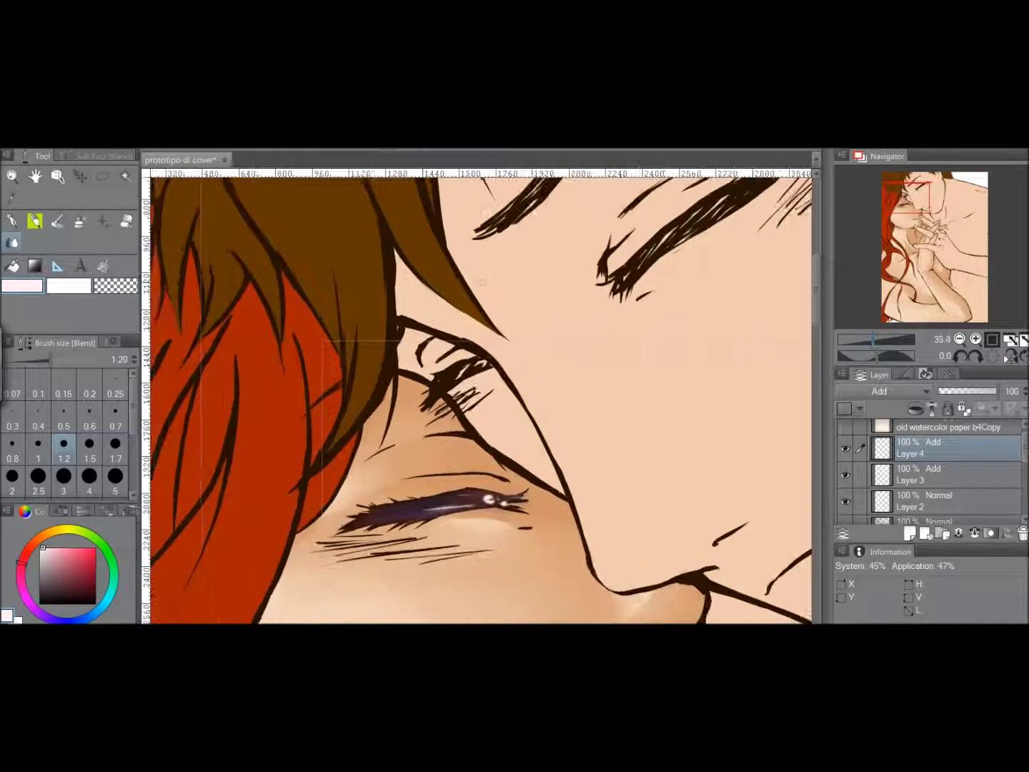
Extend the pale highlights along the eyelid's upper edge and left half with Highlight at size 3, blending them at size 1.2.
{"action": "key", "text": "b"}
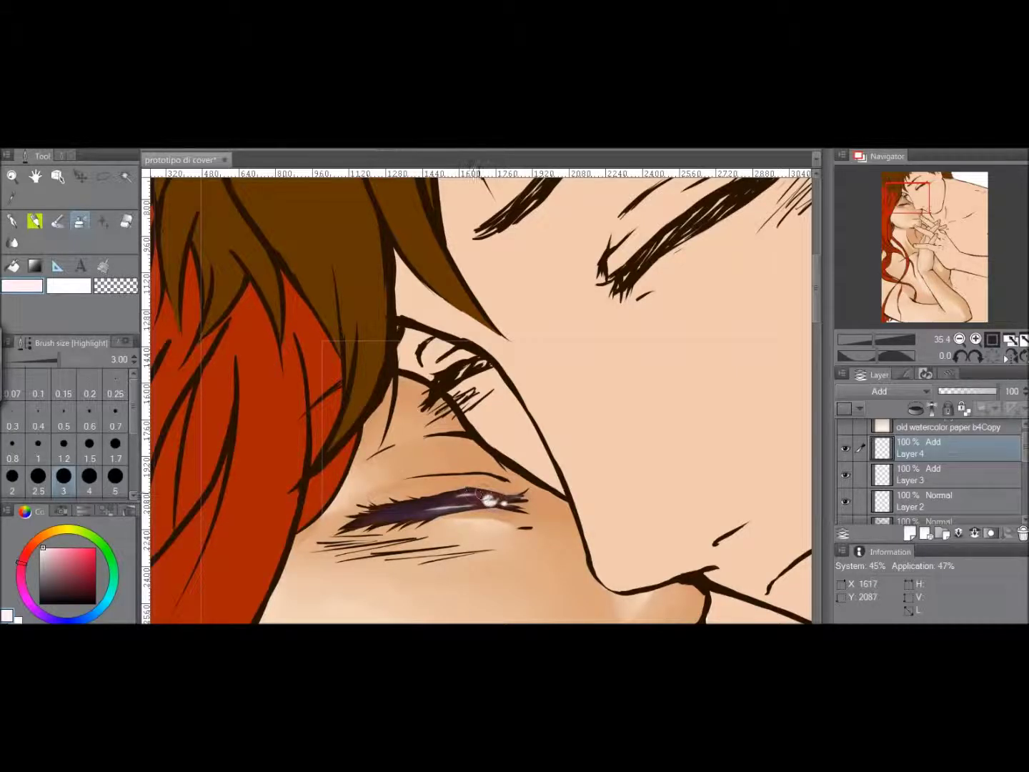
{"action": "key", "text": "j"}
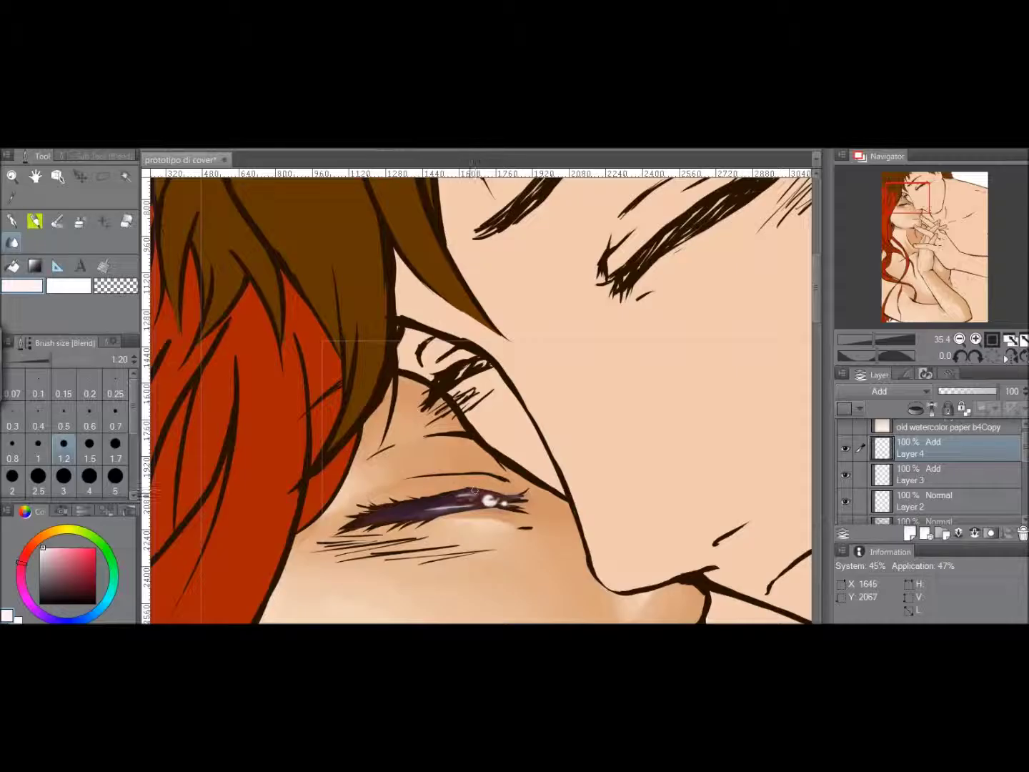
{"action": "key", "text": "b"}
{"action": "left_click_drag", "start_coordinate": [434, 502], "coordinate": [399, 518]}
{"action": "key", "text": "j"}
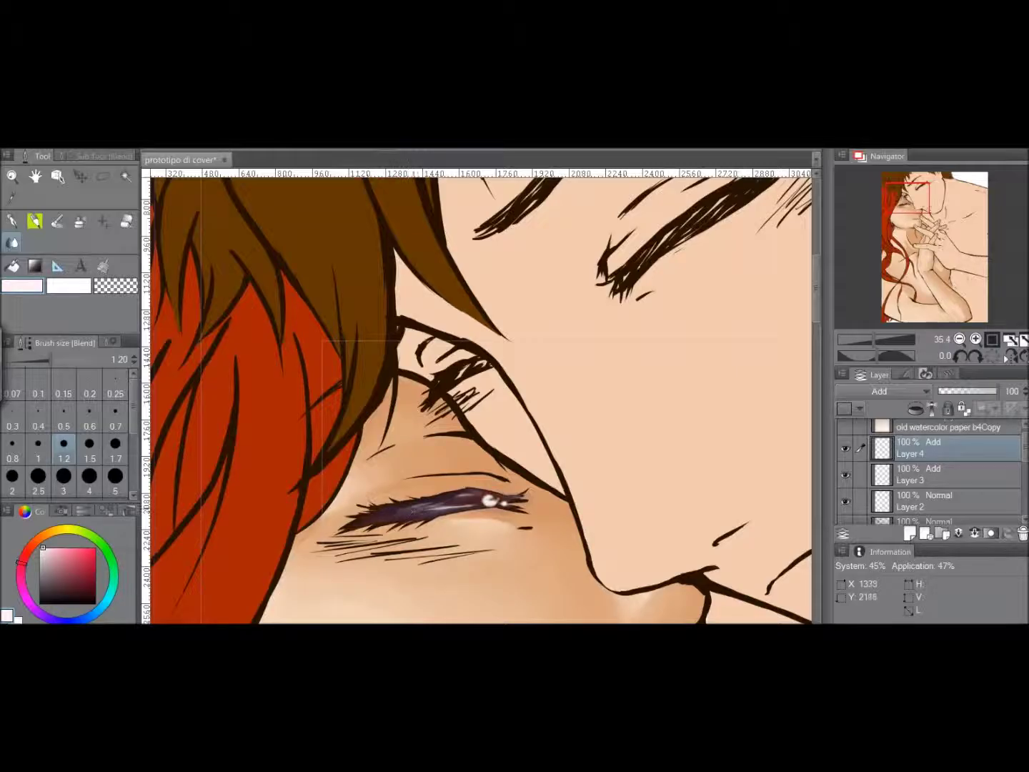
{"action": "left_click", "coordinate": [79, 221]}
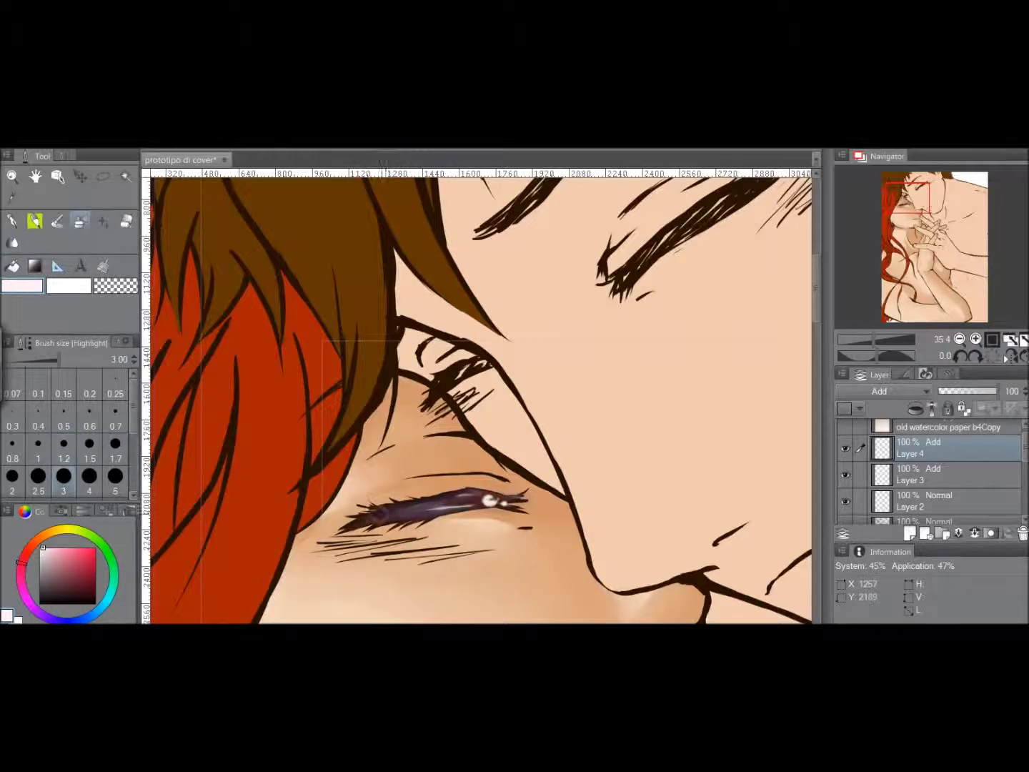
{"action": "left_click", "coordinate": [11, 242]}
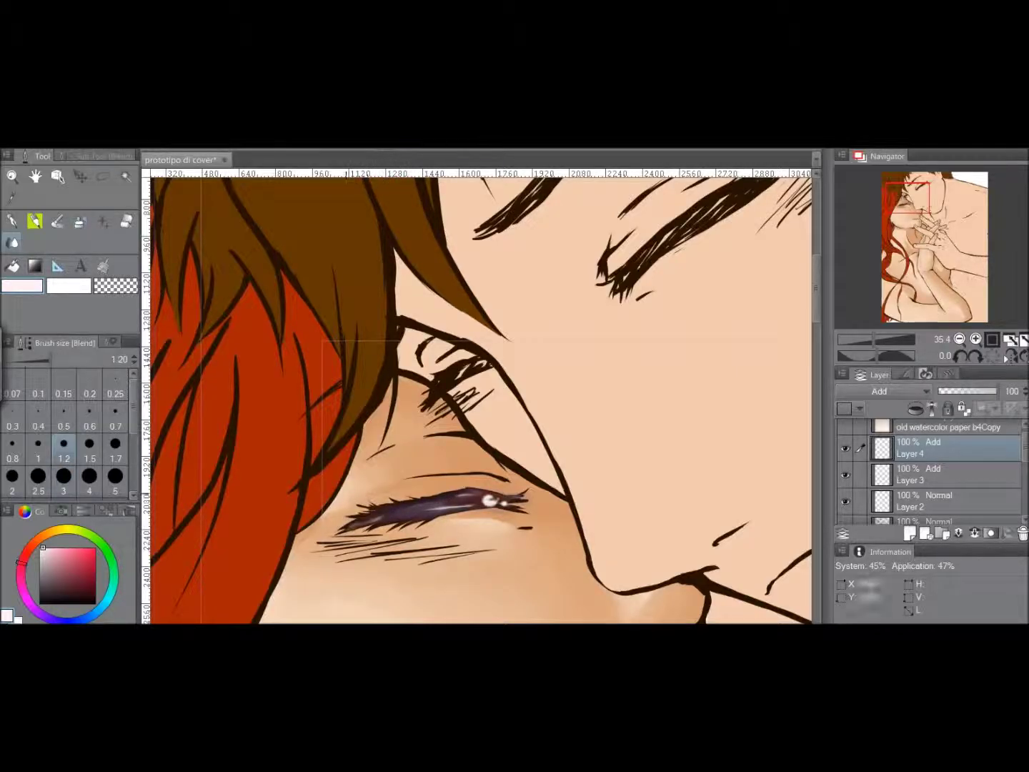
Airbrush a small pale highlight at the eyelid's left tip with Highlight at size 3 and blend it.
{"action": "key", "text": "b"}
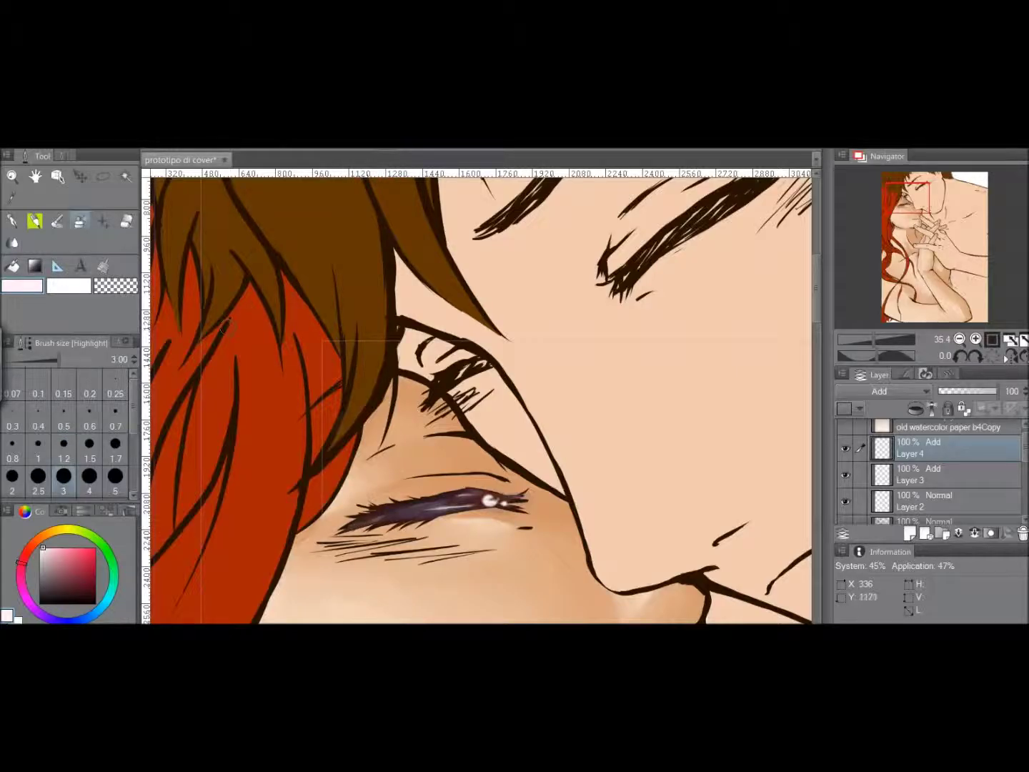
{"action": "mouse_move", "coordinate": [354, 526]}
{"action": "left_mouse_down"}
{"action": "mouse_move", "coordinate": [345, 530]}
{"action": "mouse_move", "coordinate": [354, 524]}
{"action": "left_mouse_up"}
{"action": "key", "text": "j"}
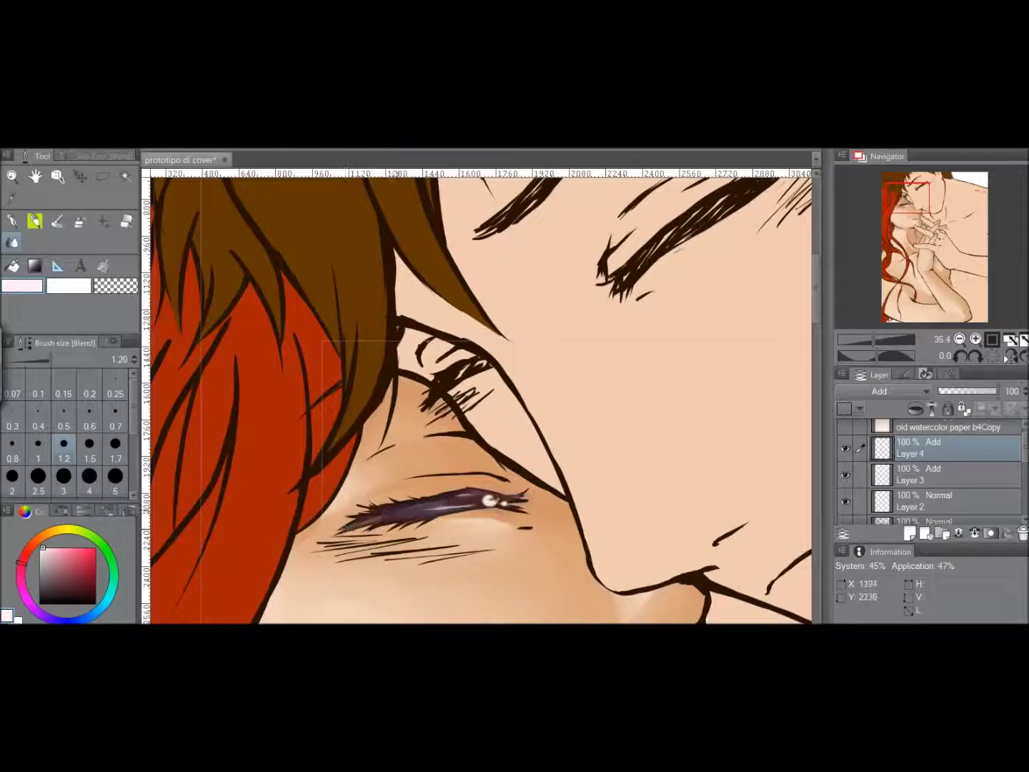
Undo the last stroke and airbrush finer highlights across the eyelid's left half with Highlight at size 1.7, blending at size 0.6.
{"action": "key", "text": "b"}
{"action": "key", "text": "bracketleft"}
{"action": "key", "text": "bracketleft"}
{"action": "key", "text": "bracketleft"}
{"action": "key", "text": "ctrl+z"}
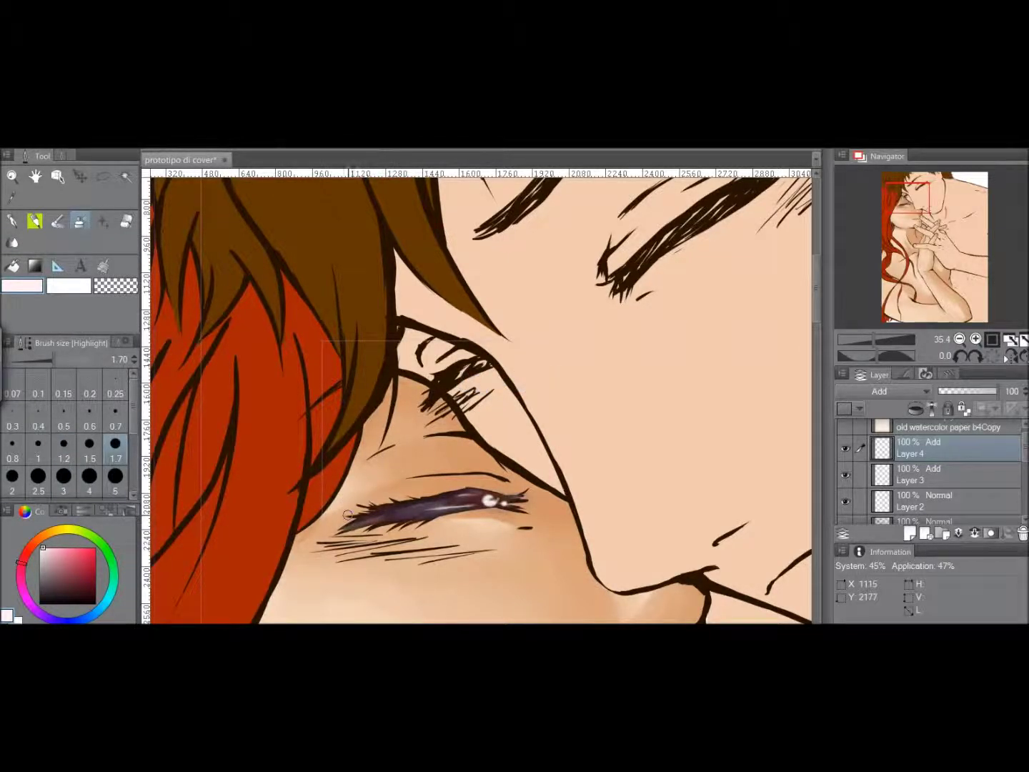
{"action": "mouse_move", "coordinate": [407, 517]}
{"action": "left_mouse_down"}
{"action": "mouse_move", "coordinate": [380, 523]}
{"action": "mouse_move", "coordinate": [393, 516]}
{"action": "left_mouse_up"}
{"action": "key", "text": "j"}
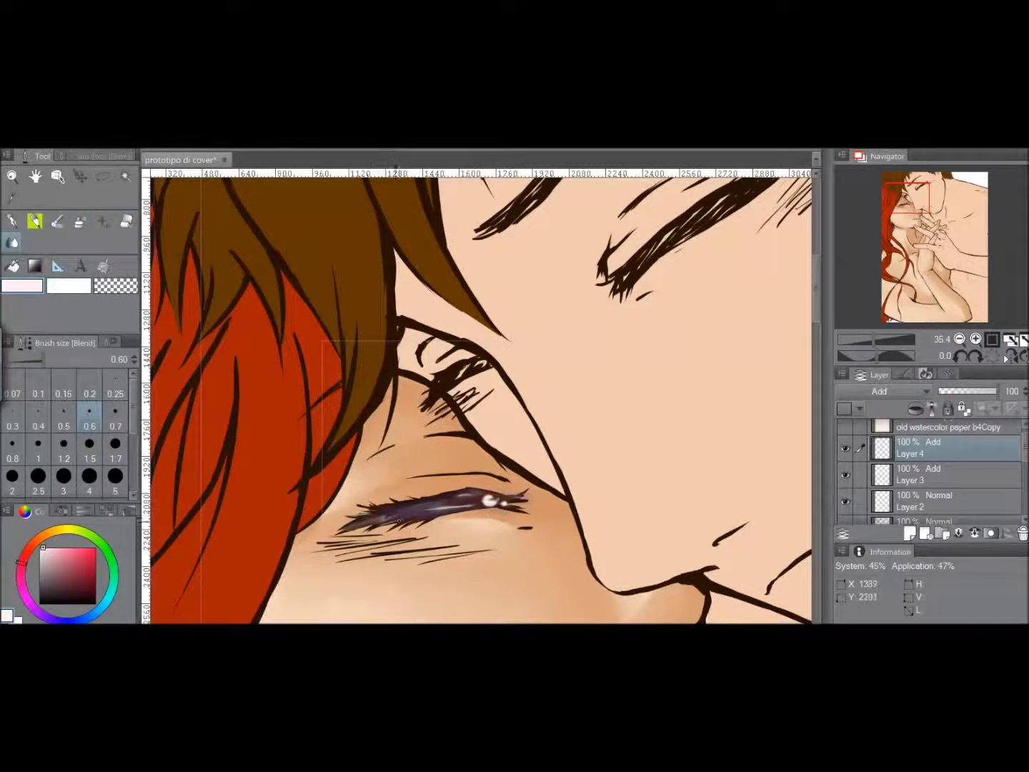
{"action": "key", "text": "b"}
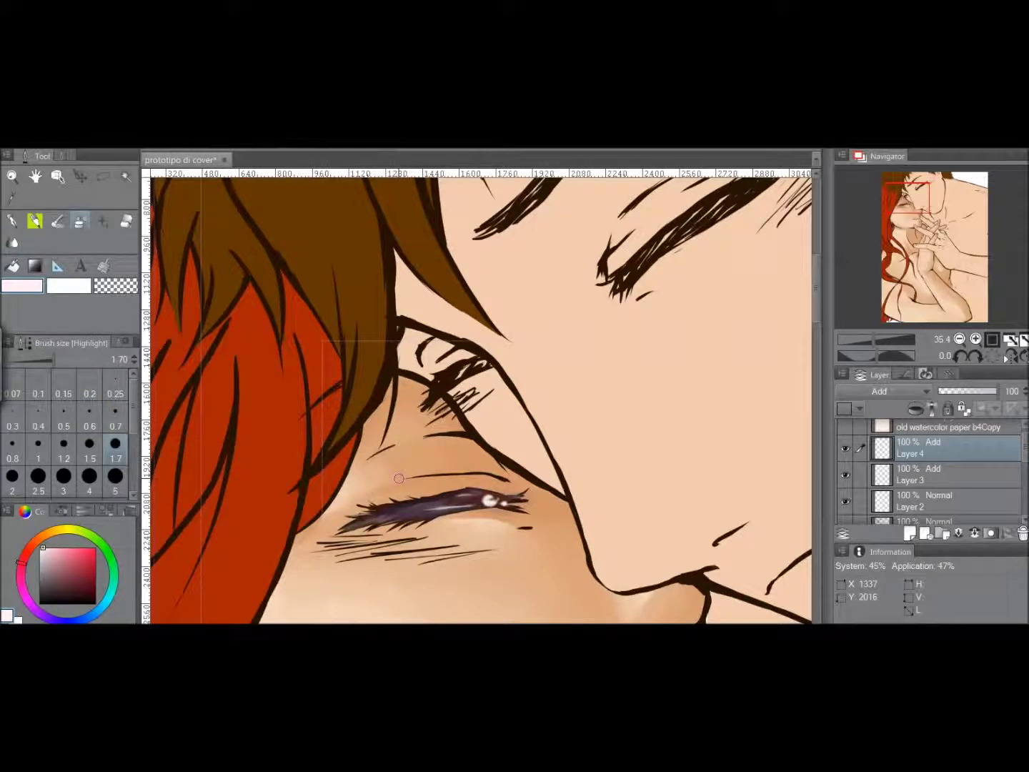
{"action": "left_click_drag", "start_coordinate": [400, 504], "coordinate": [441, 504]}
Dab bright glints on the middle and right end of the eyelid with Highlight at size 3.
{"action": "mouse_move", "coordinate": [873, 340]}
{"action": "left_mouse_down"}
{"action": "mouse_move", "coordinate": [854, 339]}
{"action": "mouse_move", "coordinate": [876, 339]}
{"action": "left_mouse_up"}
{"action": "left_click", "coordinate": [89, 479]}
{"action": "key", "text": "bracketleft"}
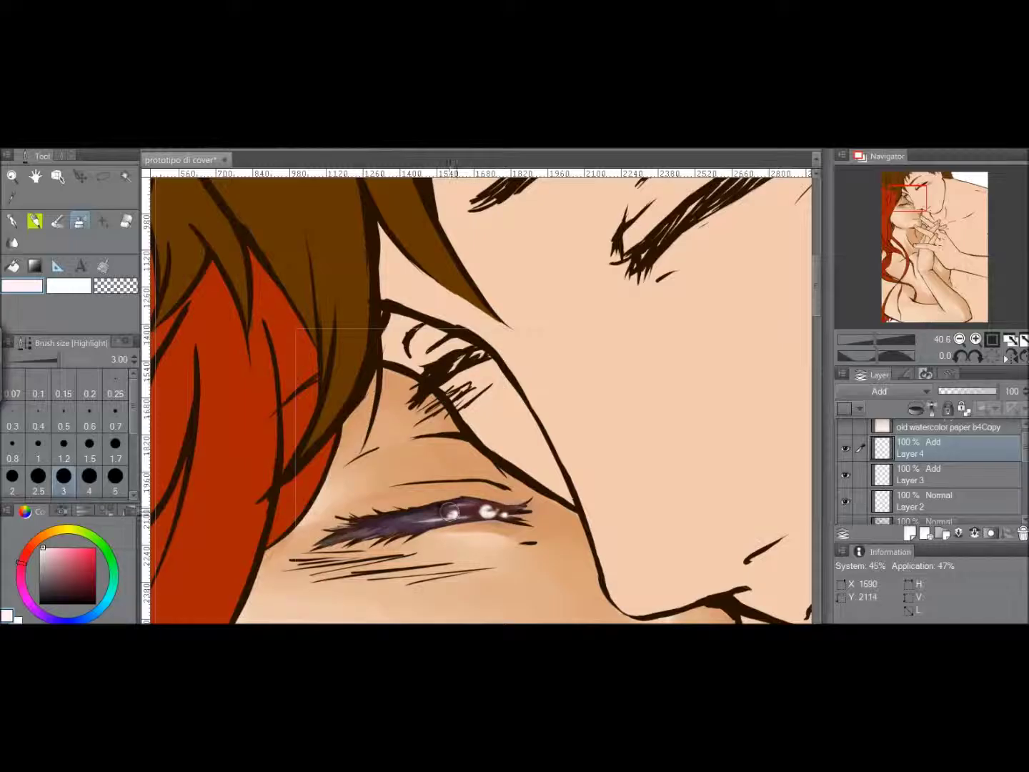
{"action": "left_click", "coordinate": [457, 513]}
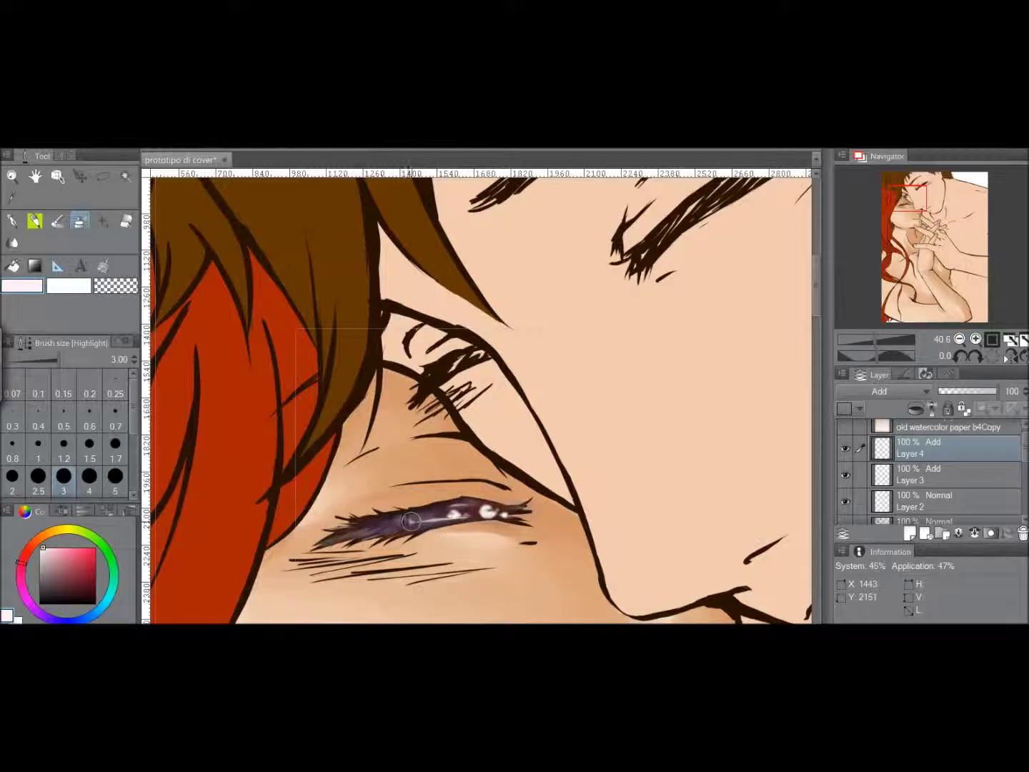
{"action": "left_click", "coordinate": [458, 505]}
{"action": "left_click", "coordinate": [496, 516]}
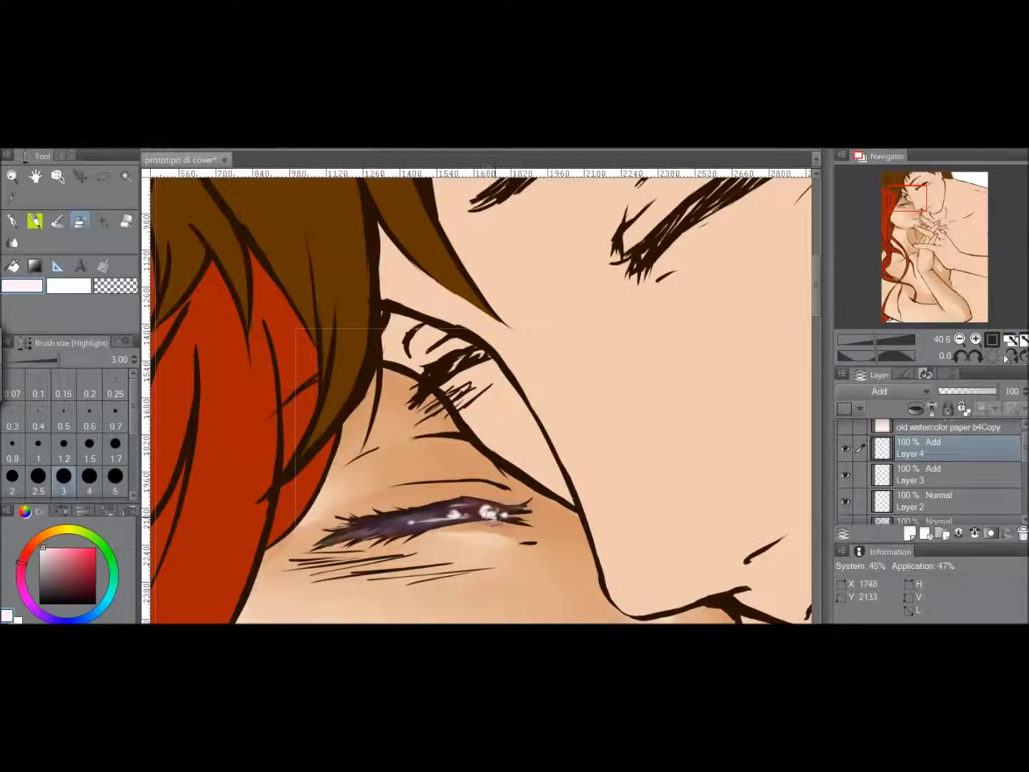